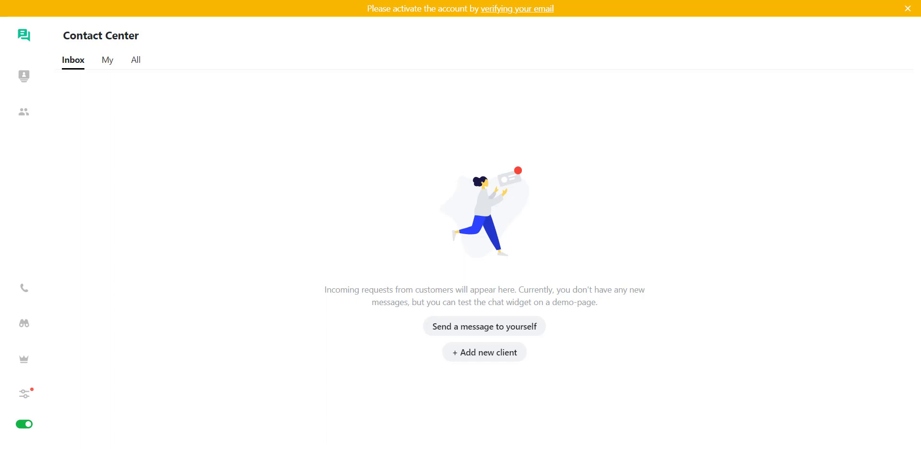
# Open and close the email verification page, then dismiss the account activation banner.
pyautogui.click(536, 16)
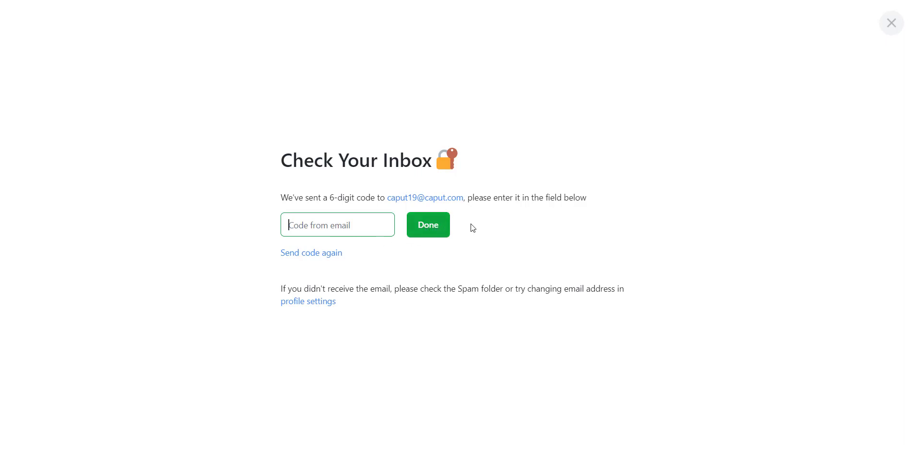
pyautogui.click(891, 25)
pyautogui.click(890, 25)
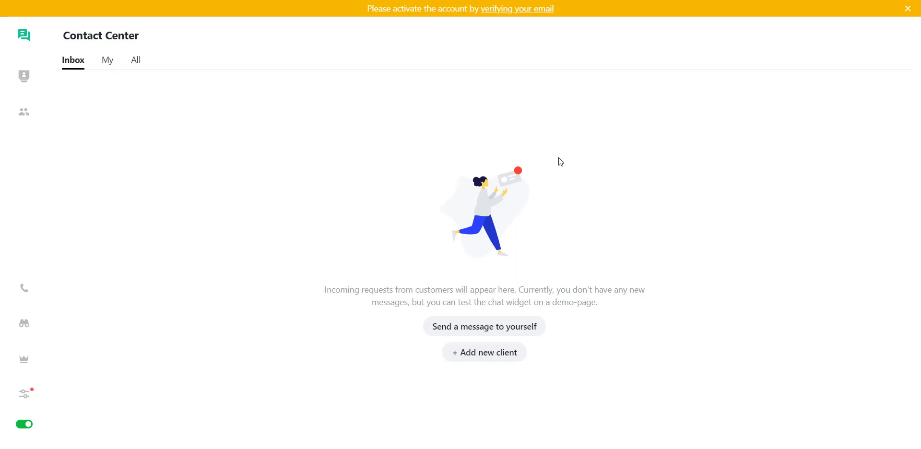
pyautogui.click(908, 8)
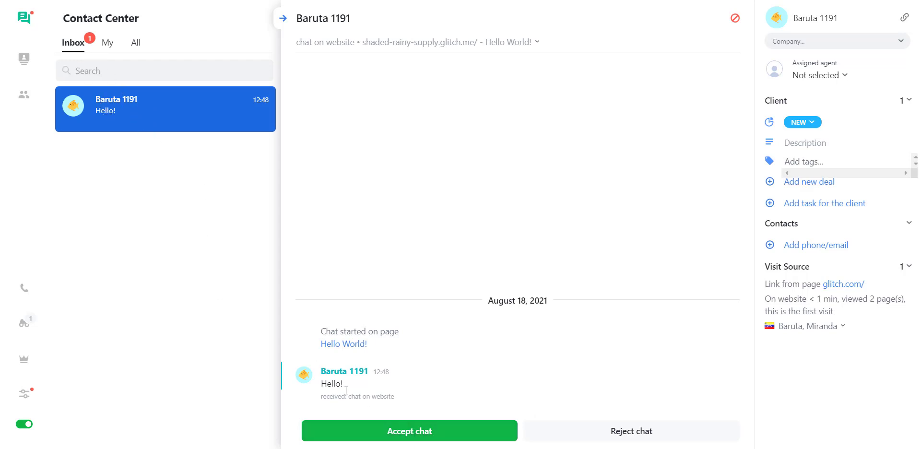
# Accept the incoming website chat and send the visitor 'Hello' from the My tab.
pyautogui.click(410, 430)
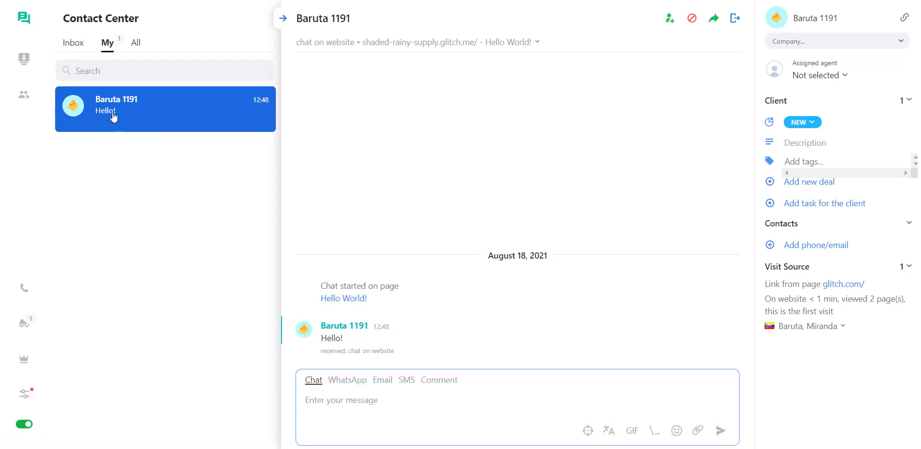
pyautogui.click(77, 46)
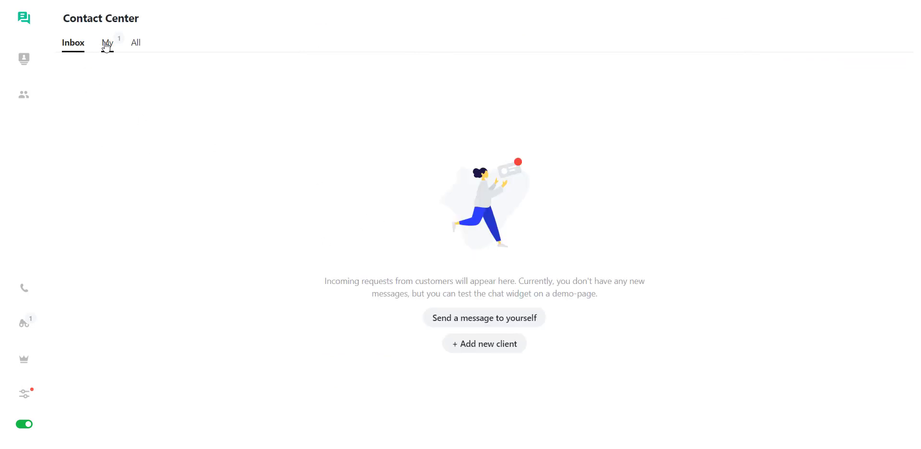
pyautogui.click(106, 46)
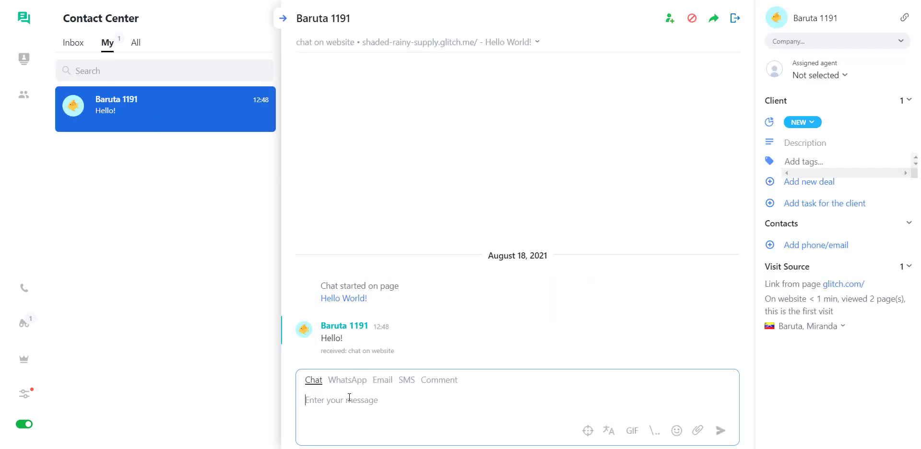
pyautogui.write('Hello')
pyautogui.press('Return')
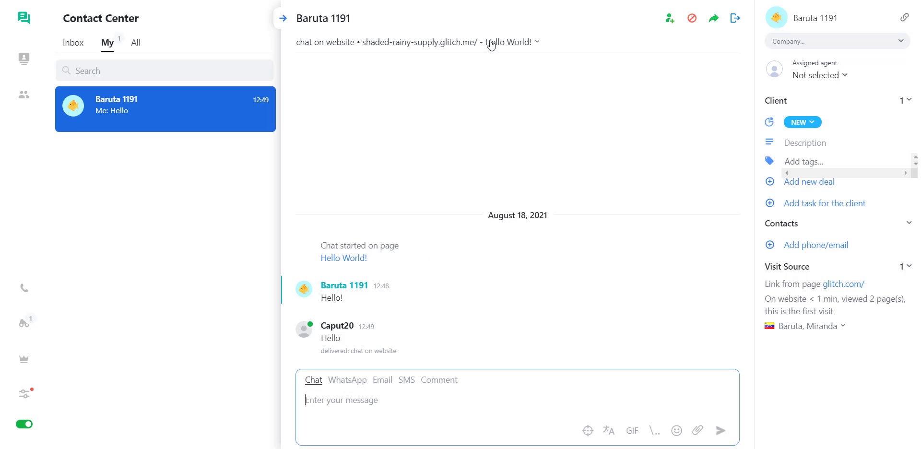
pyautogui.click(406, 44)
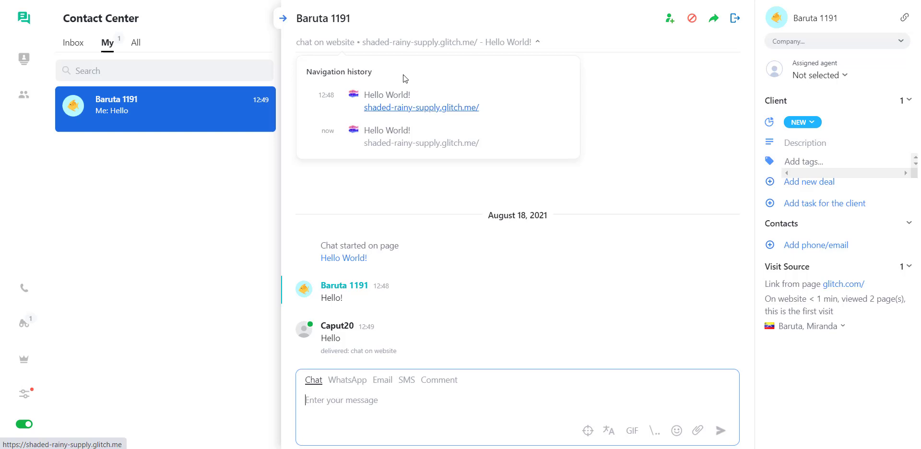
pyautogui.click(427, 47)
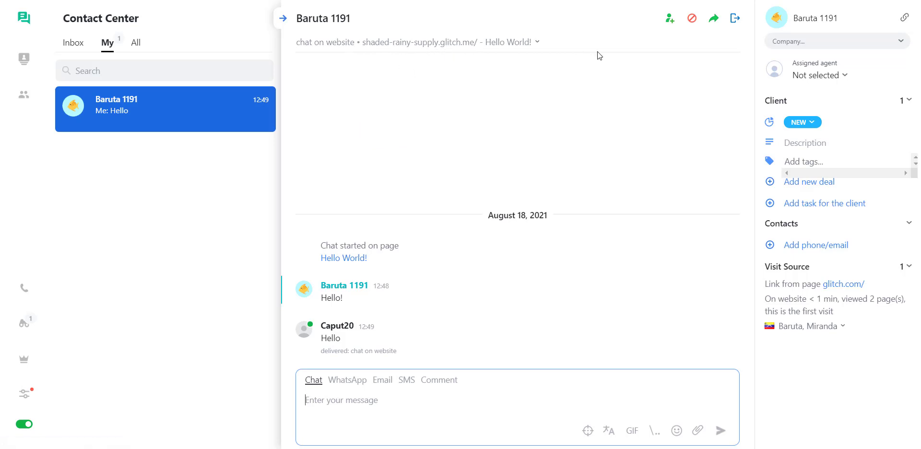
pyautogui.click(670, 22)
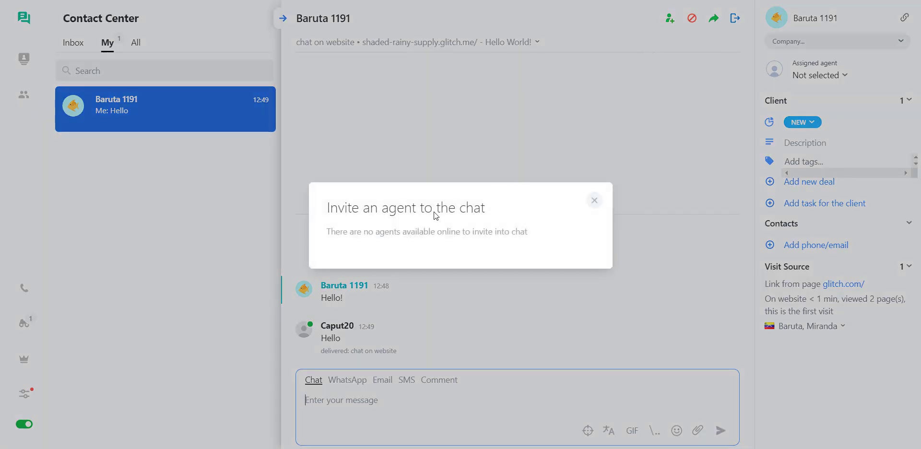
pyautogui.click(594, 201)
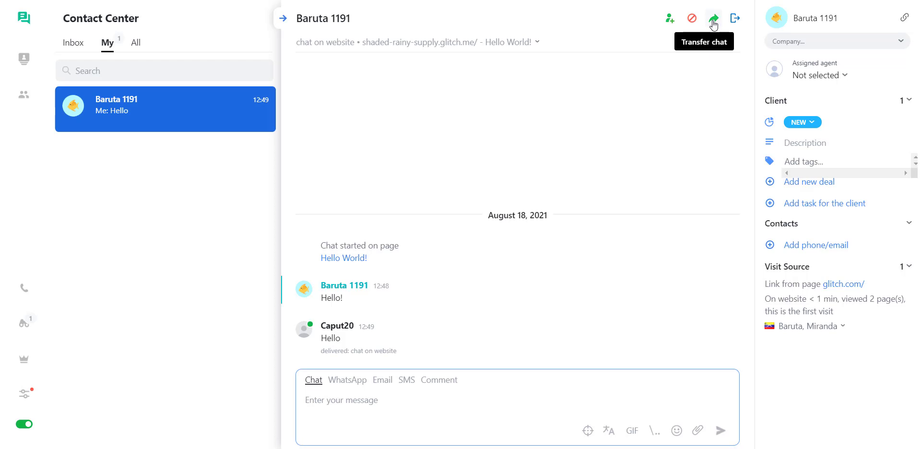
pyautogui.click(714, 19)
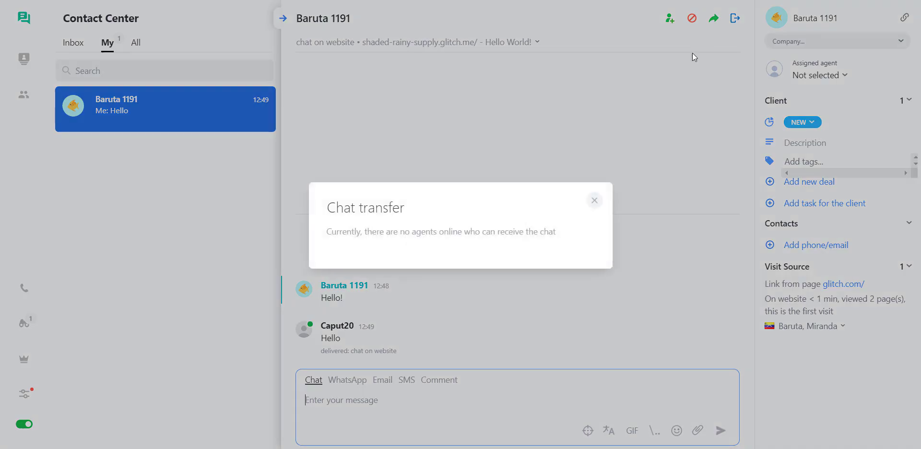
pyautogui.click(594, 201)
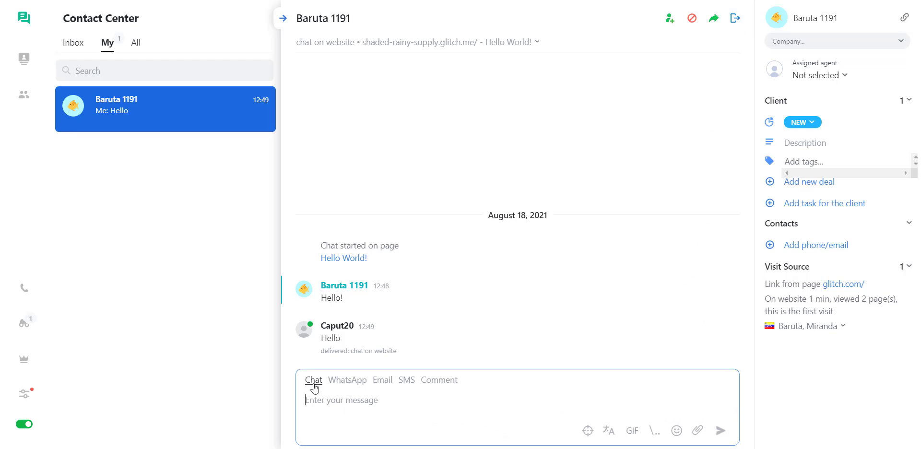
# Cycle through the WhatsApp, Email and SMS channels, then post the team comment 'Help this client! Please'.
pyautogui.click(354, 386)
pyautogui.click(380, 383)
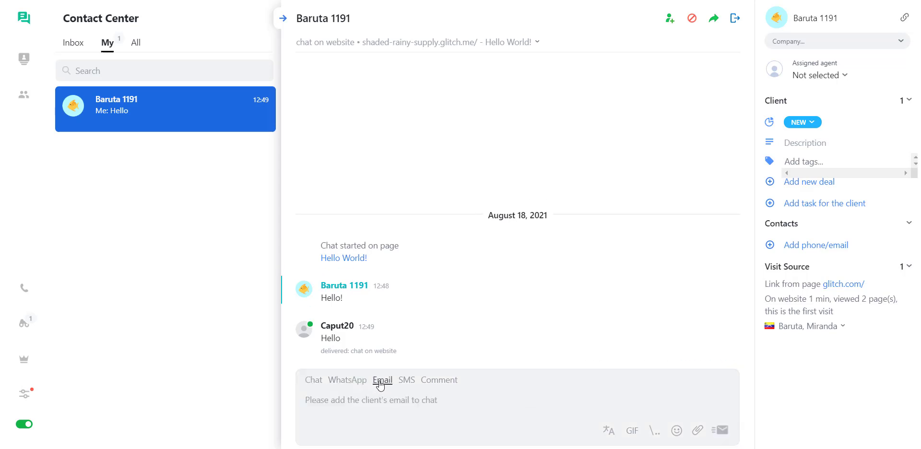
pyautogui.click(409, 388)
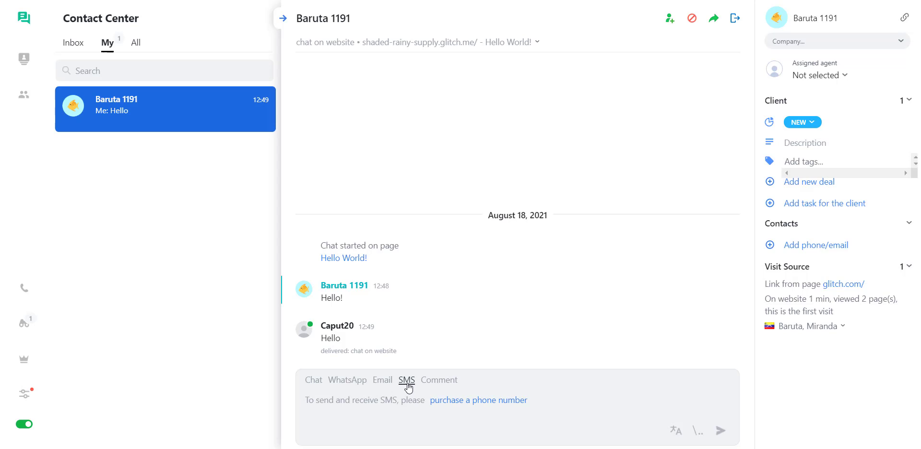
pyautogui.click(442, 386)
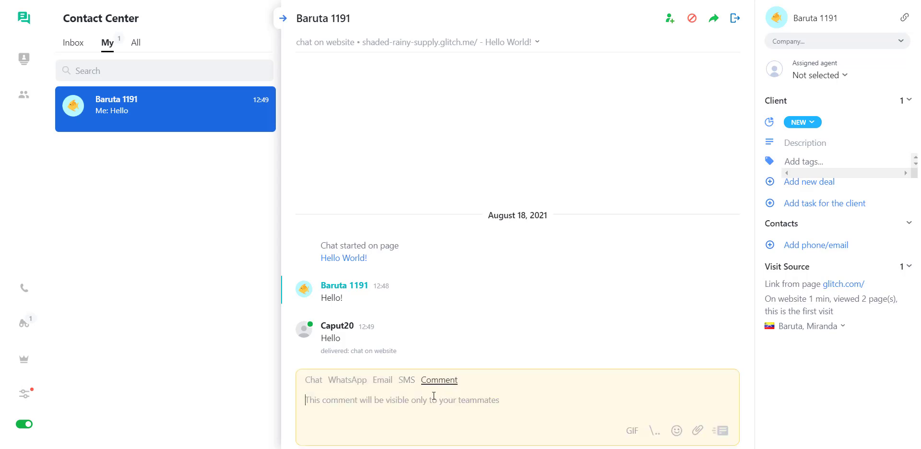
pyautogui.write('Help')
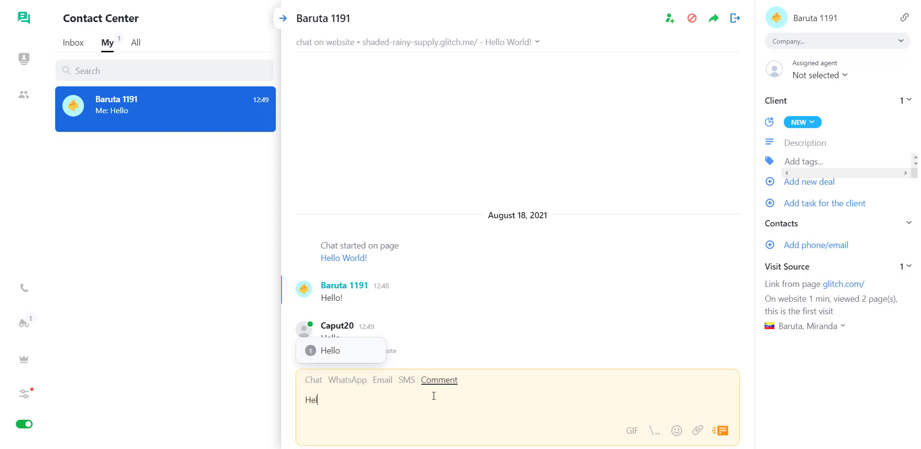
pyautogui.write(' this client!')
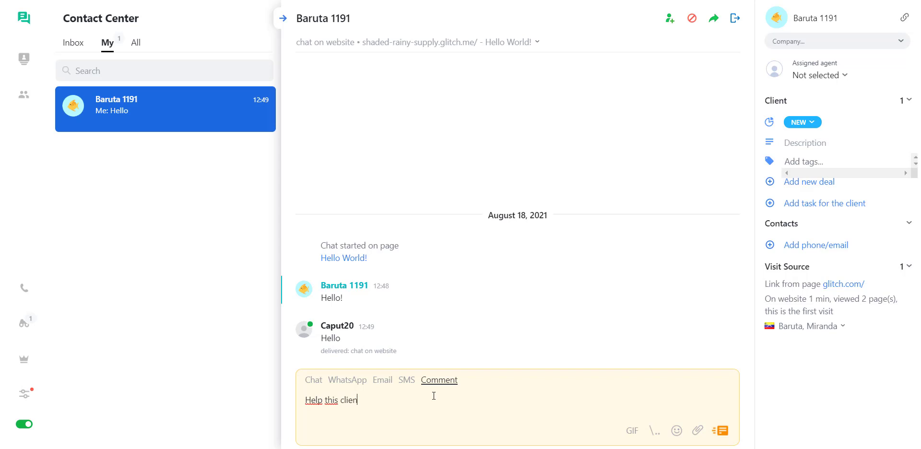
pyautogui.write('  PL')
pyautogui.press('BackSpace')
pyautogui.press('BackSpace')
pyautogui.write('ease')
pyautogui.click(725, 434)
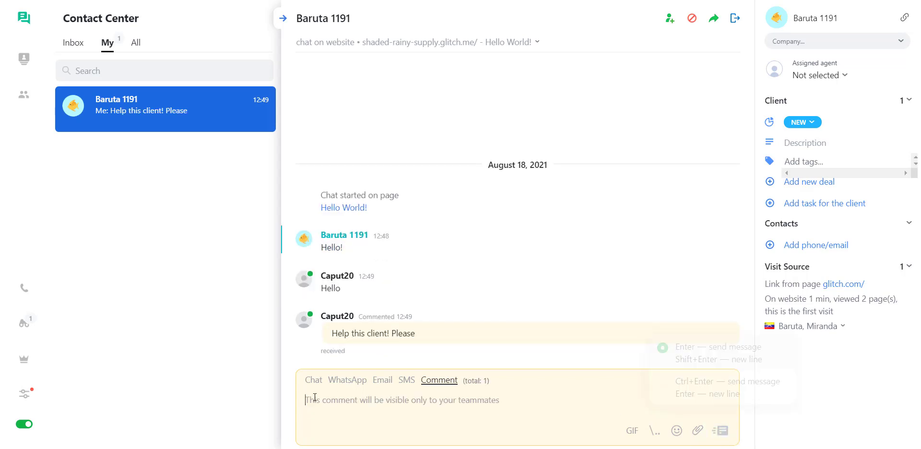
# Switch back to website chat and delete the posted team comment.
pyautogui.click(313, 382)
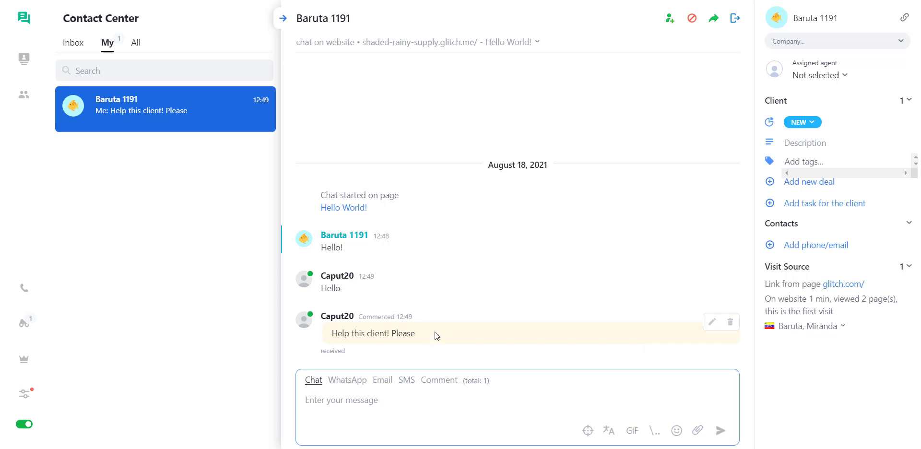
pyautogui.click(729, 322)
pyautogui.click(382, 380)
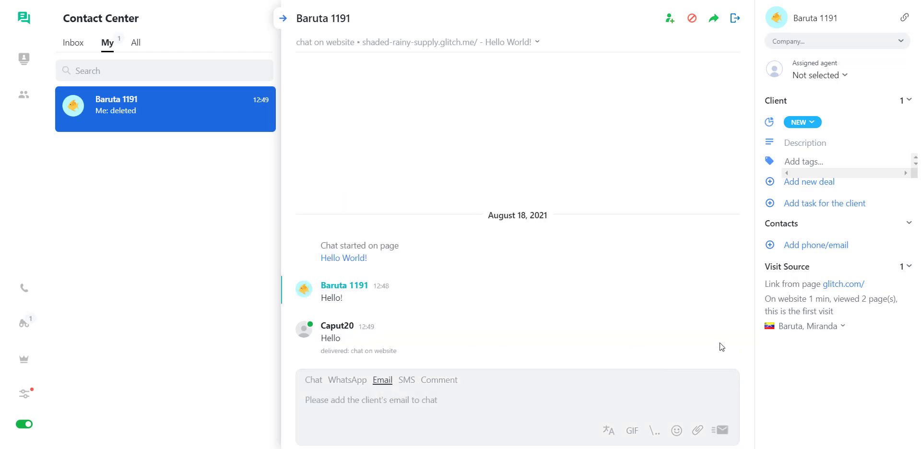
# Start an email contact for the client, then erase it and remove the empty field.
pyautogui.click(816, 247)
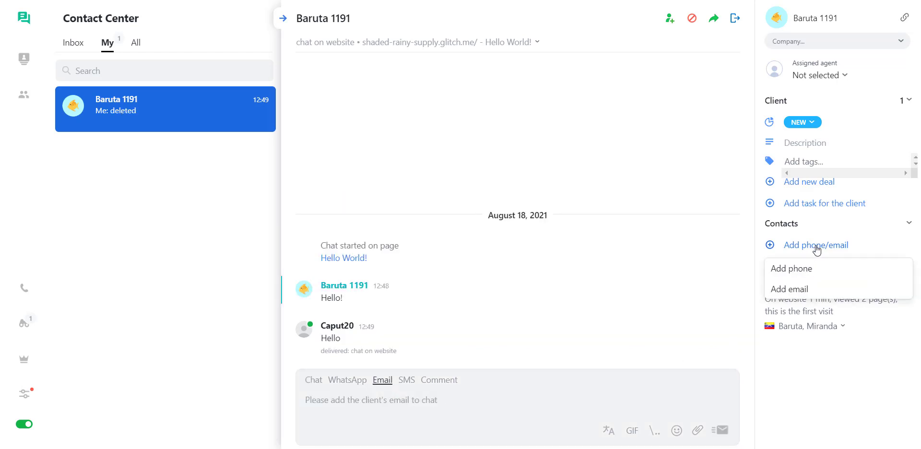
pyautogui.click(818, 288)
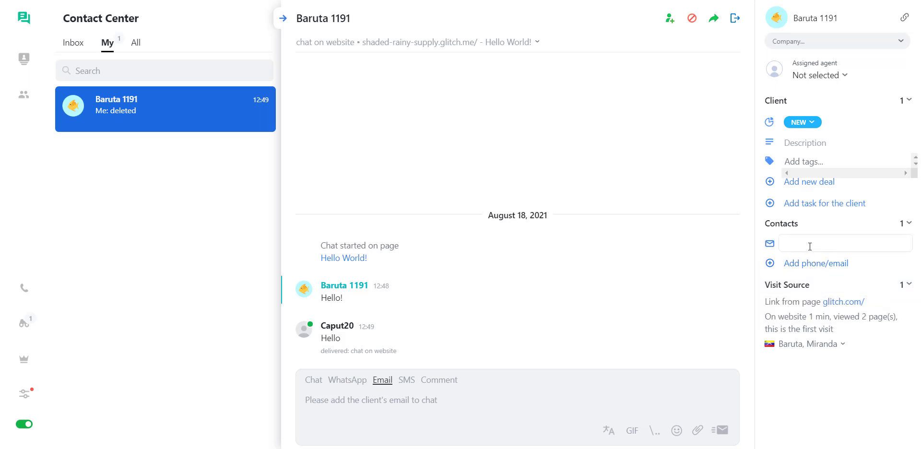
pyautogui.write('example@')
pyautogui.moveTo(848, 244); pyautogui.dragTo(771, 252)
pyautogui.press('BackSpace')
pyautogui.click(535, 408)
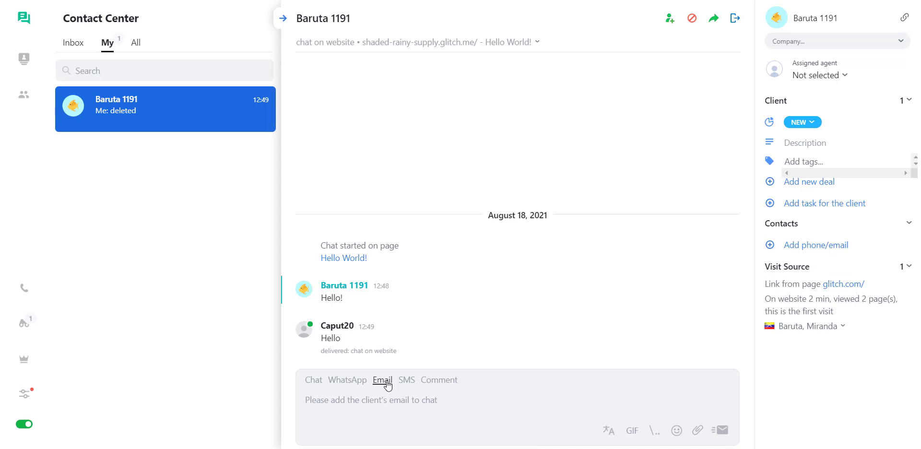
# Add a new email contact field and enter the client's email address.
pyautogui.click(818, 246)
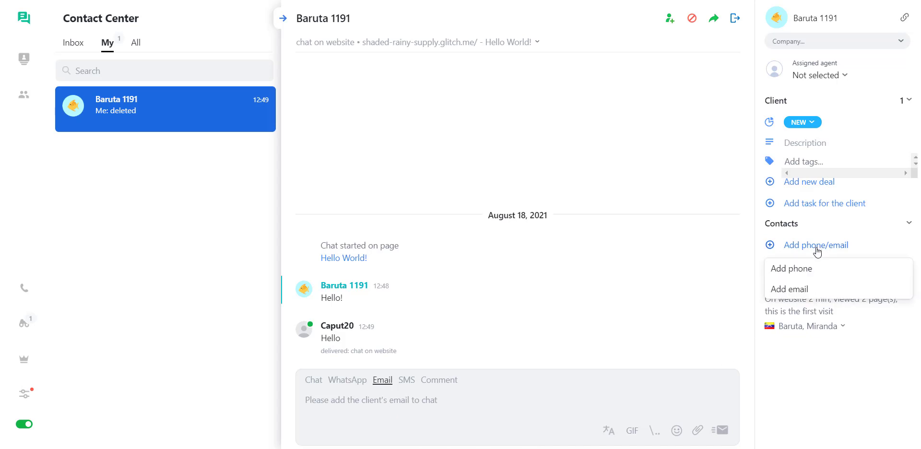
pyautogui.click(807, 290)
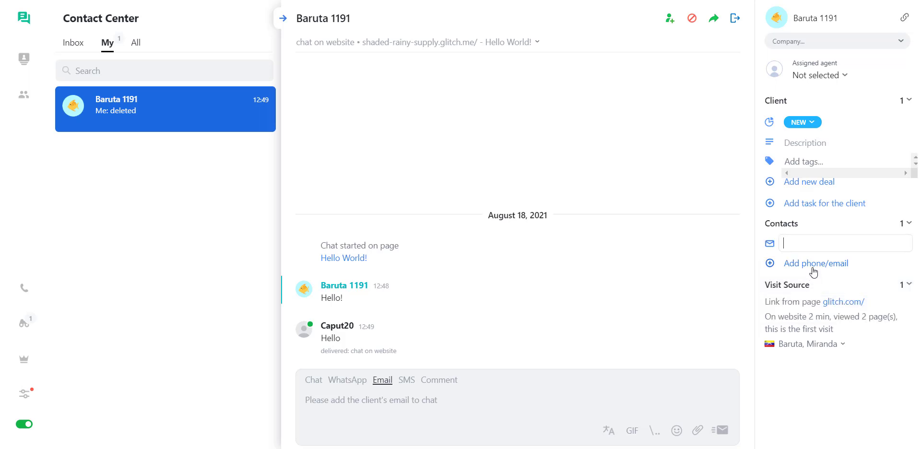
pyautogui.write('ample')
pyautogui.write('@example.c')
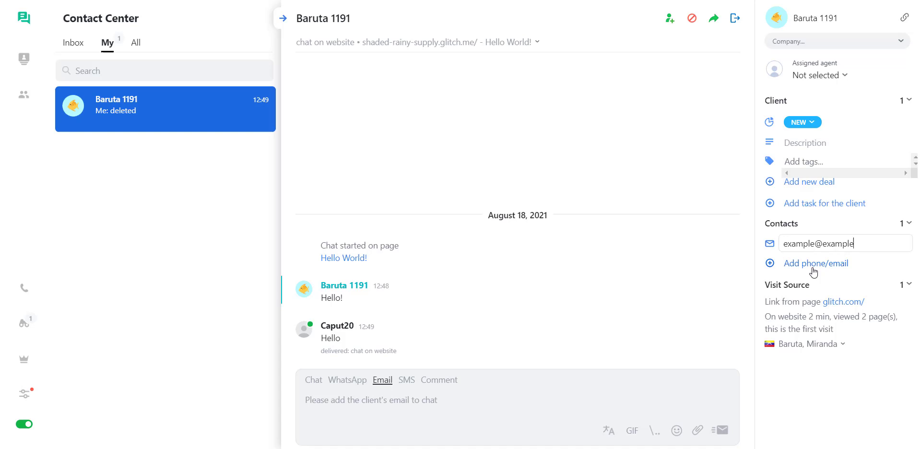
pyautogui.write('om')
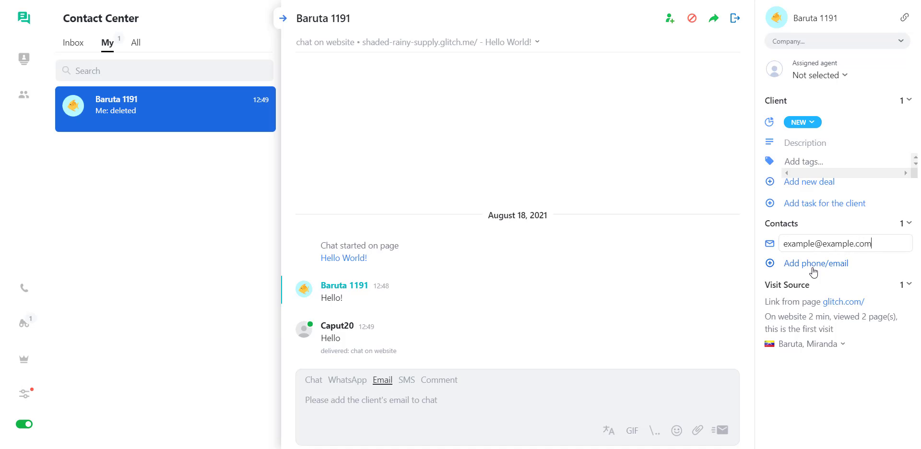
# Save the client's email address and send them a 'Hello :)' reply through Team Email.
pyautogui.click(703, 267)
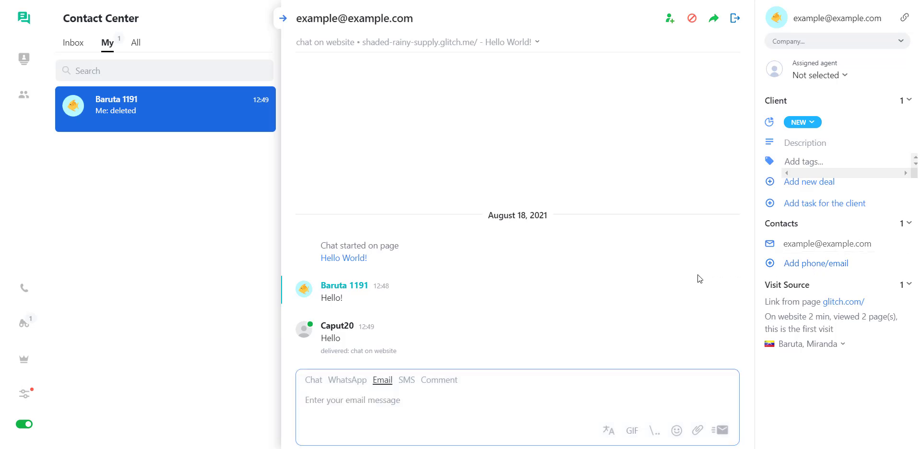
pyautogui.click(395, 405)
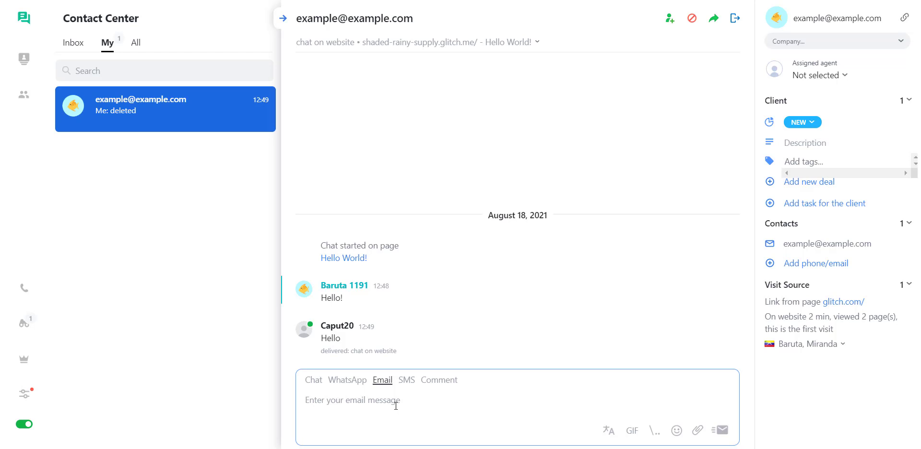
pyautogui.write('Hello :)')
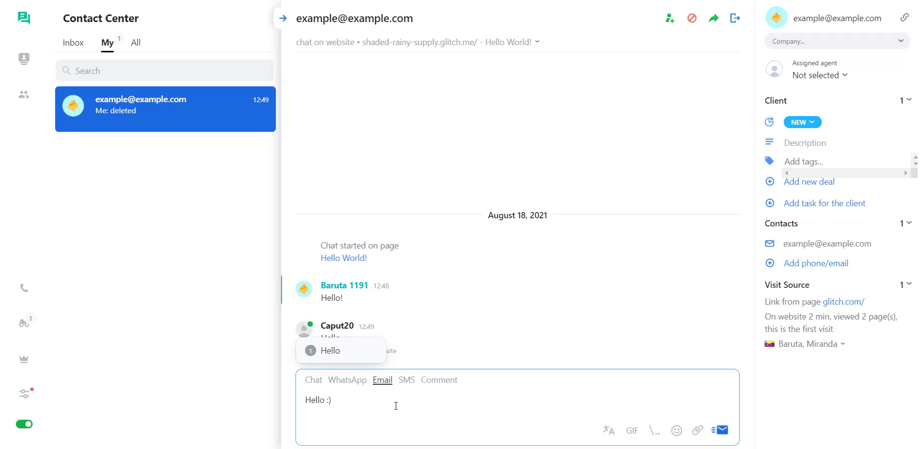
pyautogui.click(721, 430)
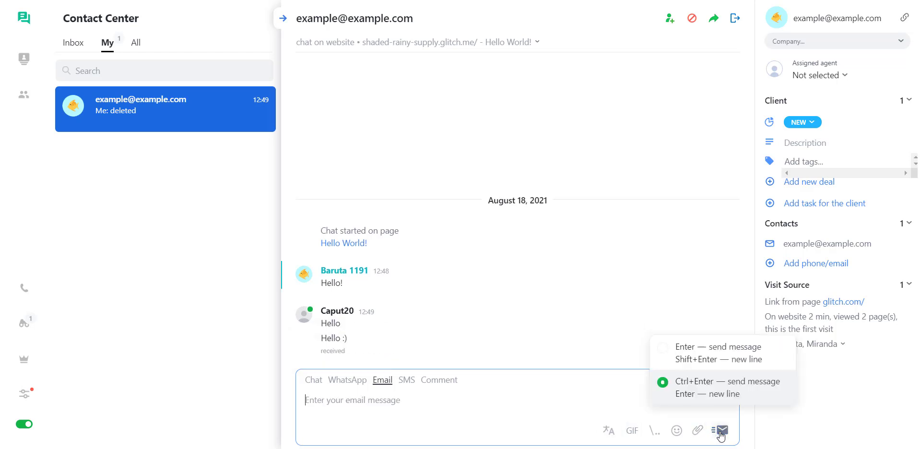
pyautogui.doubleClick(381, 354)
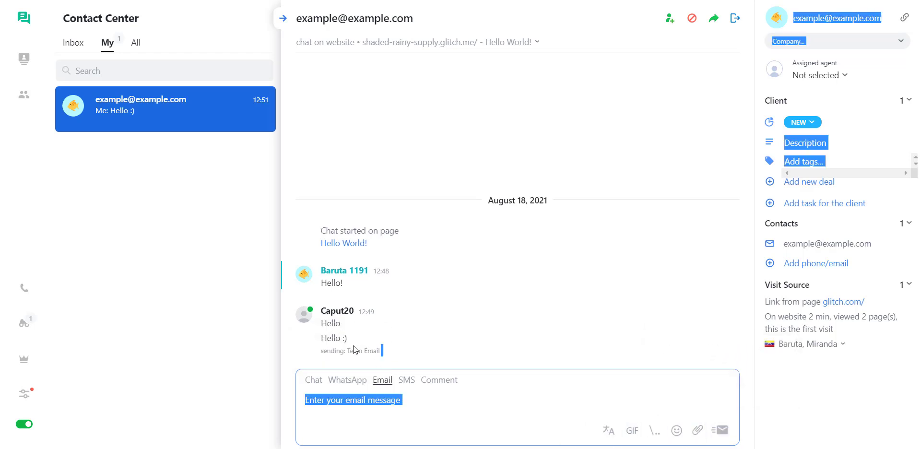
pyautogui.click(345, 403)
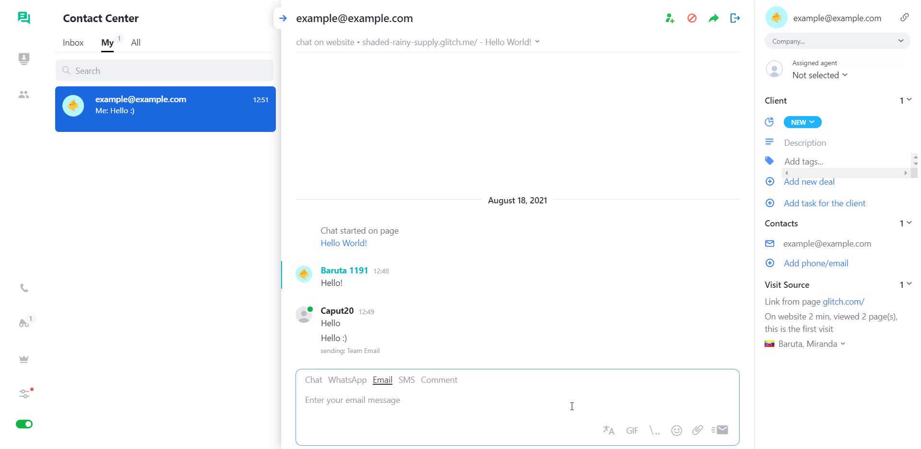
# Turn on the translator and choose Spanish as the translation language.
pyautogui.click(609, 438)
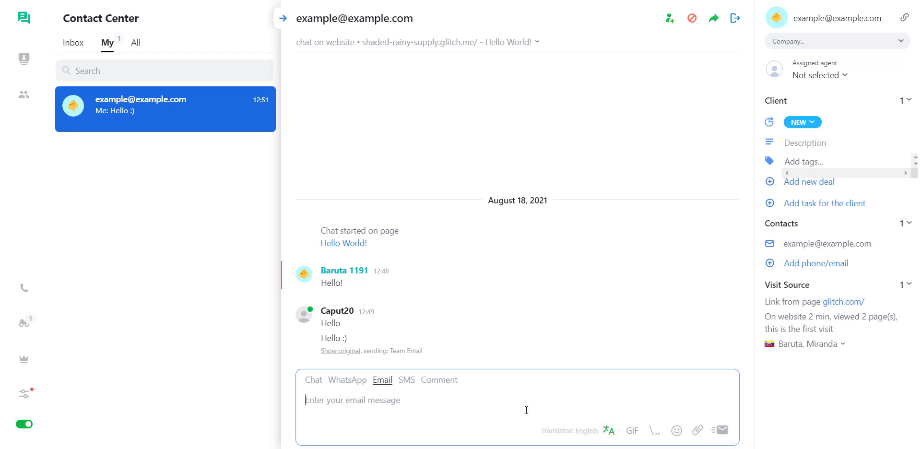
pyautogui.click(587, 431)
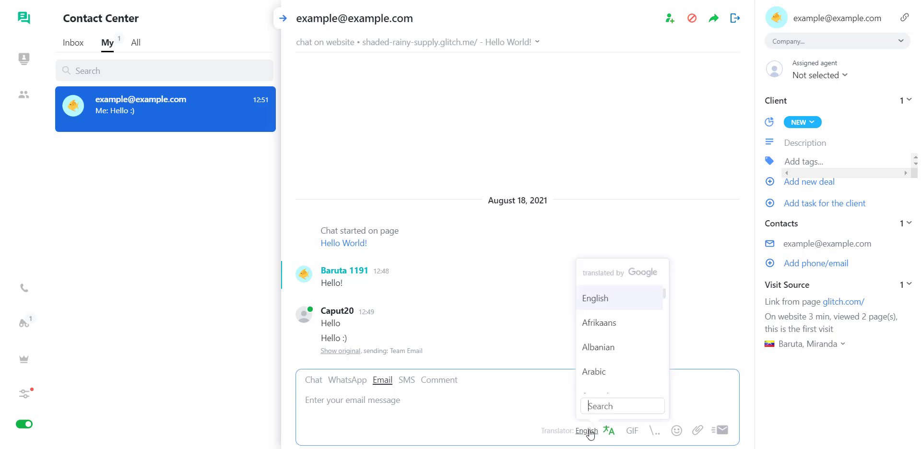
pyautogui.click(620, 405)
pyautogui.write('spani')
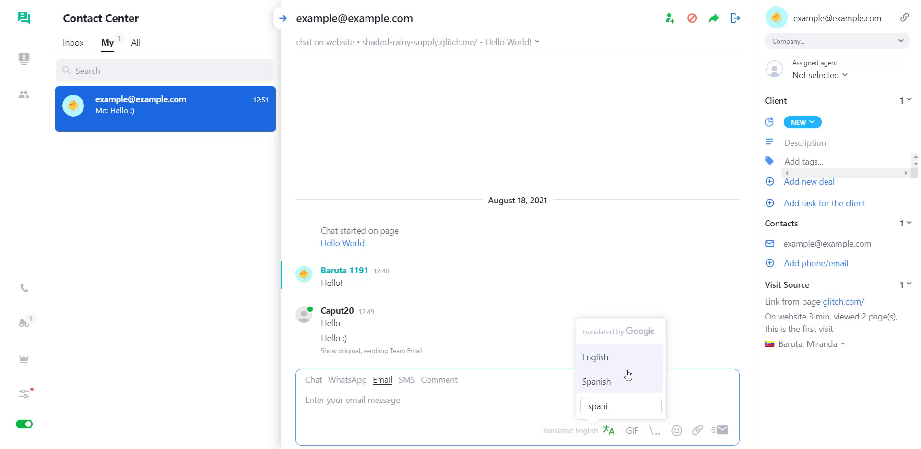
pyautogui.click(626, 382)
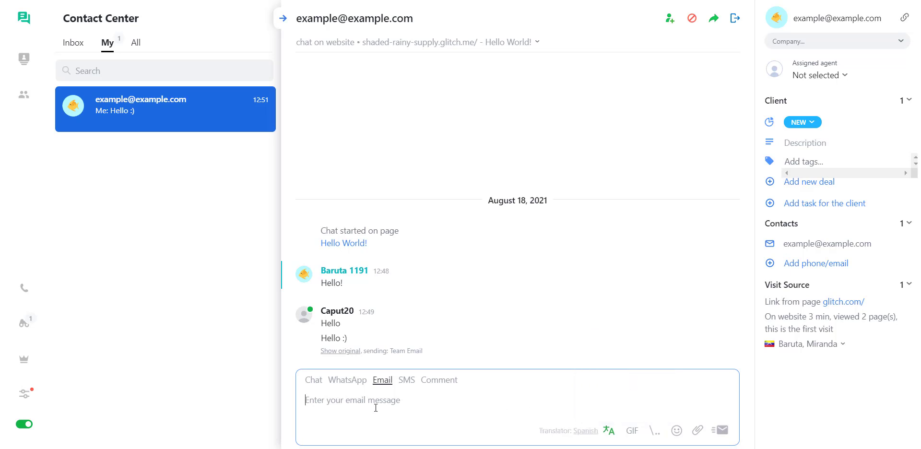
# Send 'Hello' over website chat so it arrives as 'Hola', and show the translated text.
pyautogui.write('Hello')
pyautogui.press('Return')
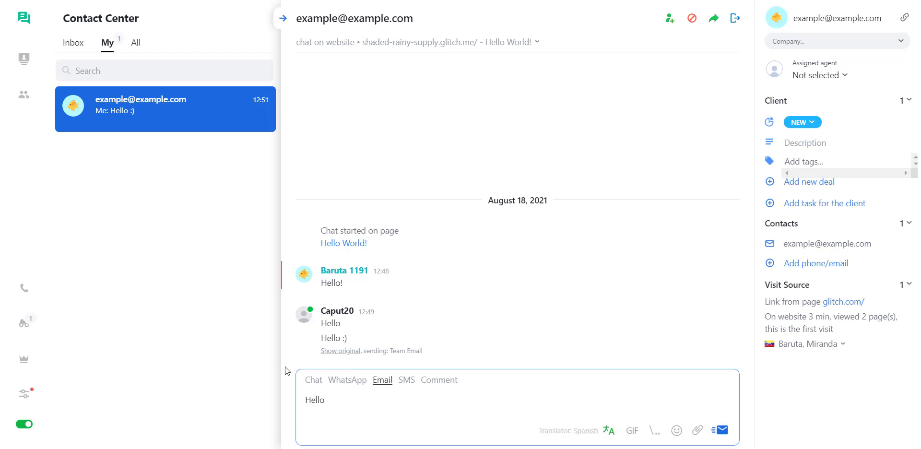
pyautogui.click(313, 379)
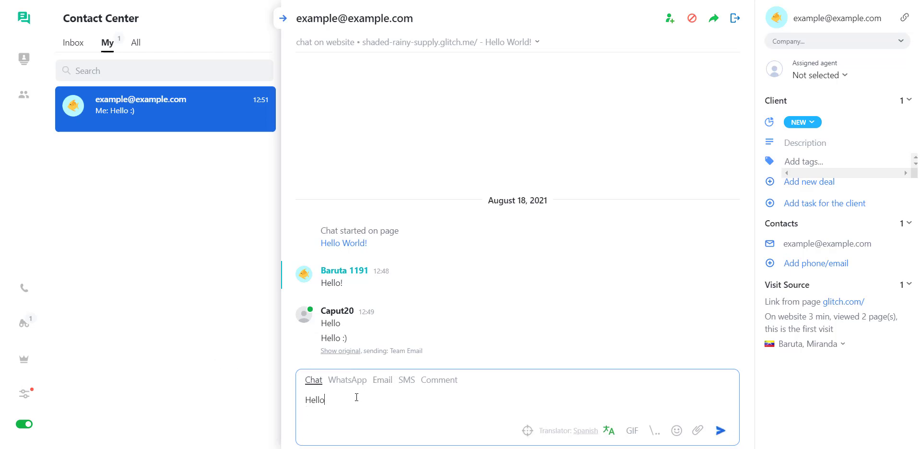
pyautogui.press('Return')
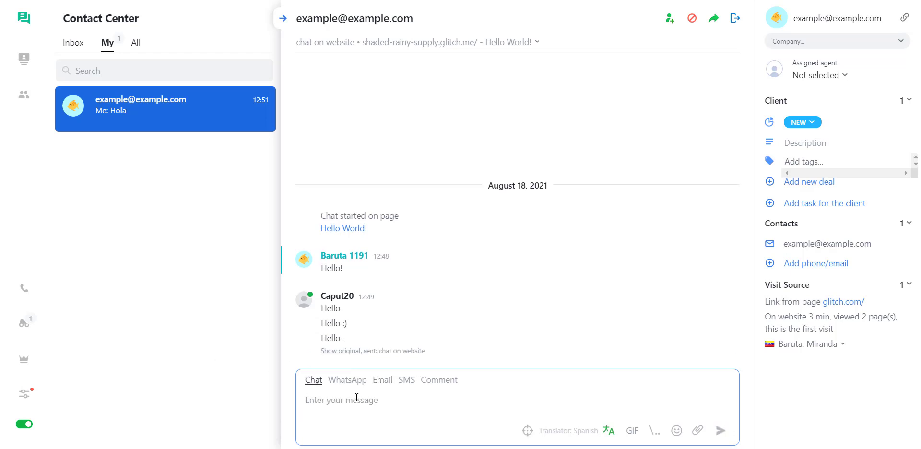
pyautogui.click(337, 351)
# Turn off translation and send the first GIF under the Dog tag.
pyautogui.click(609, 428)
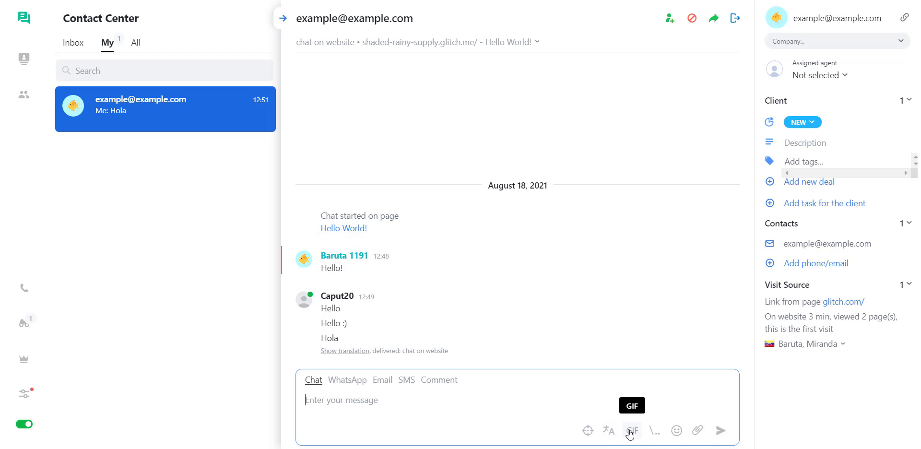
pyautogui.click(633, 432)
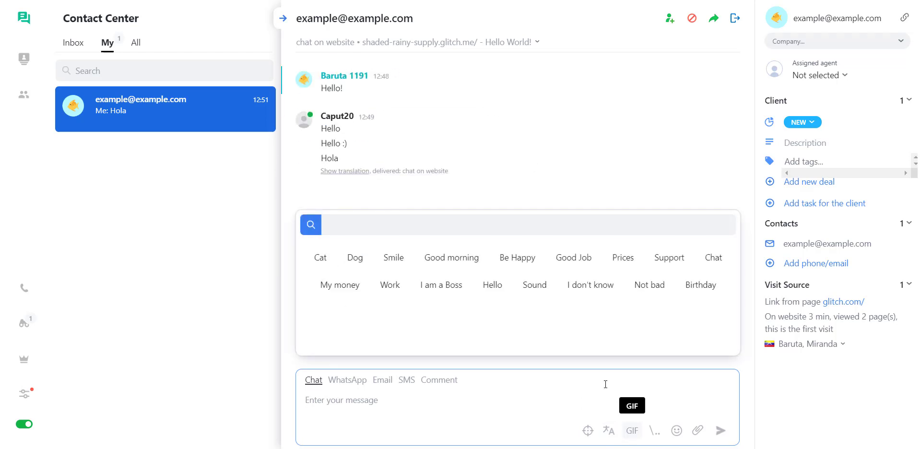
pyautogui.click(360, 263)
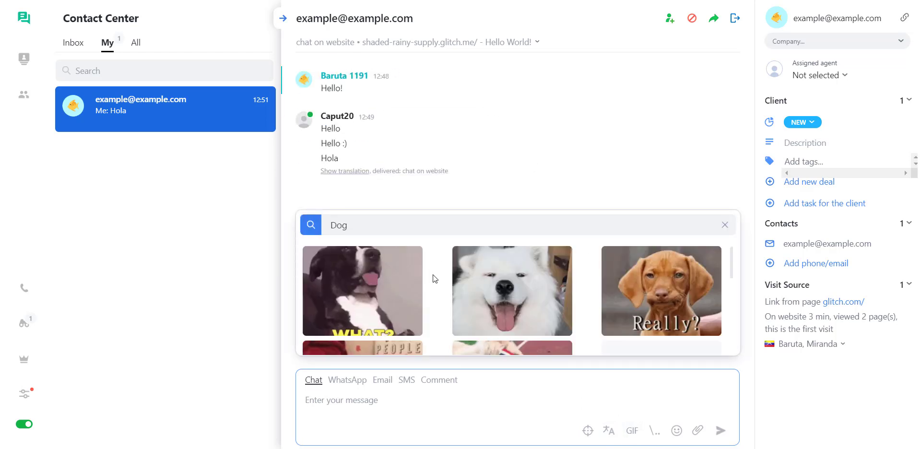
pyautogui.click(393, 331)
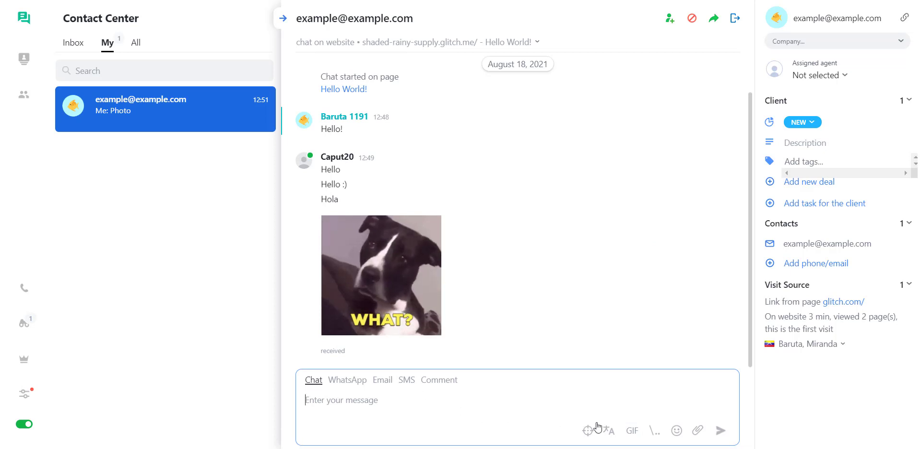
# Create the quick phrase 'This is a test' tagged best.
pyautogui.click(654, 431)
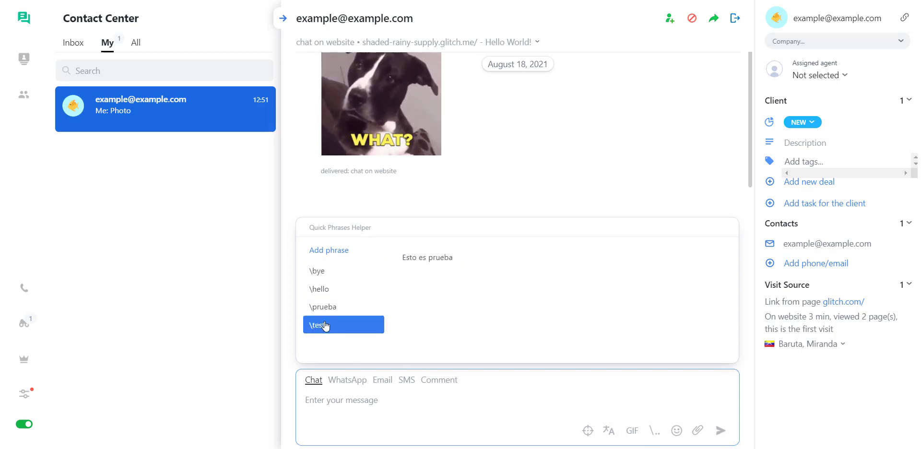
pyautogui.click(334, 256)
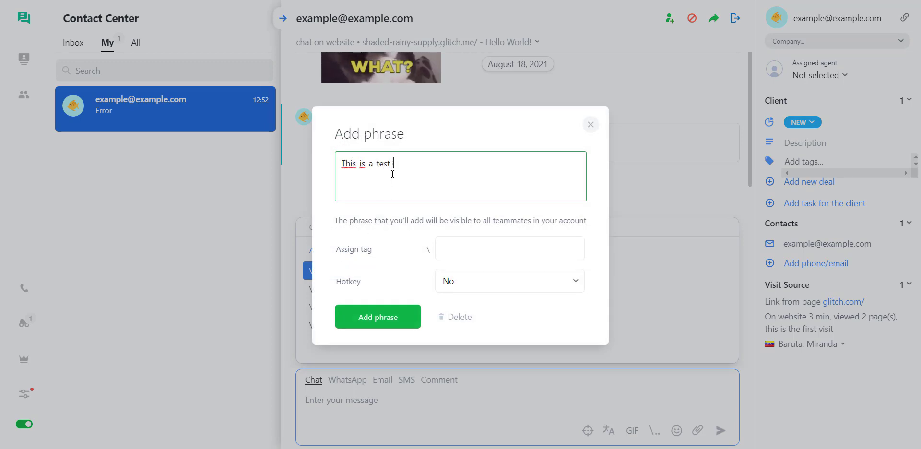
pyautogui.click(470, 252)
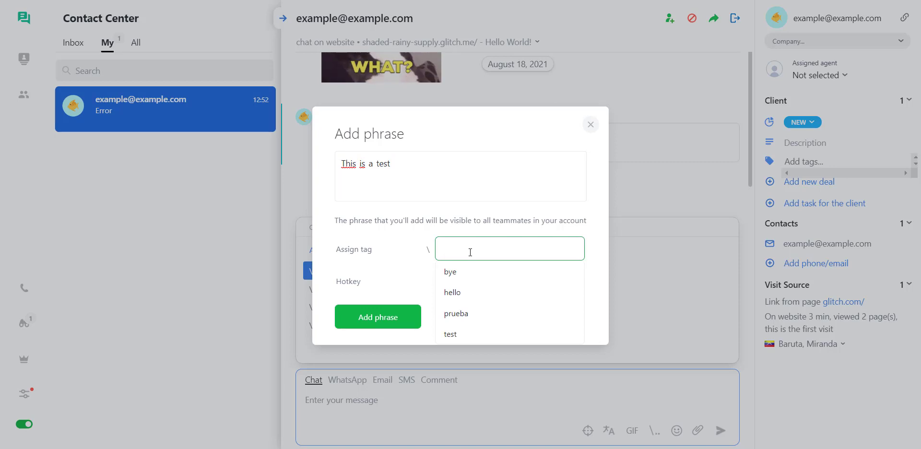
pyautogui.write('best')
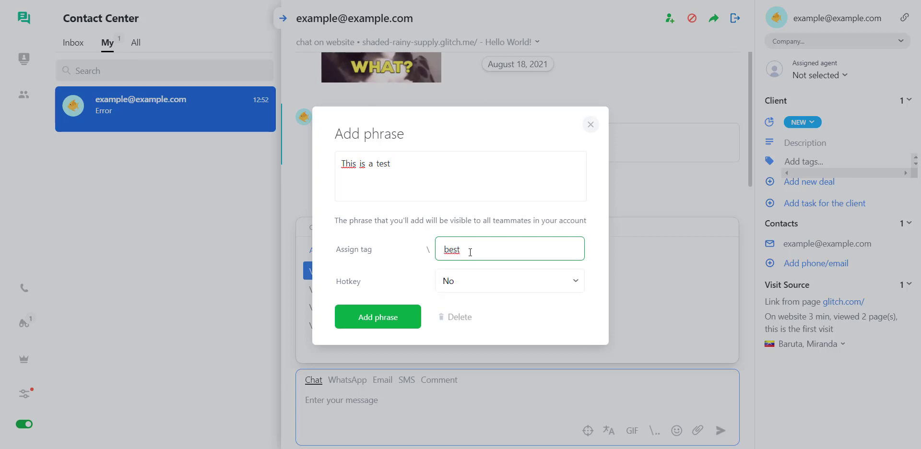
pyautogui.click(391, 318)
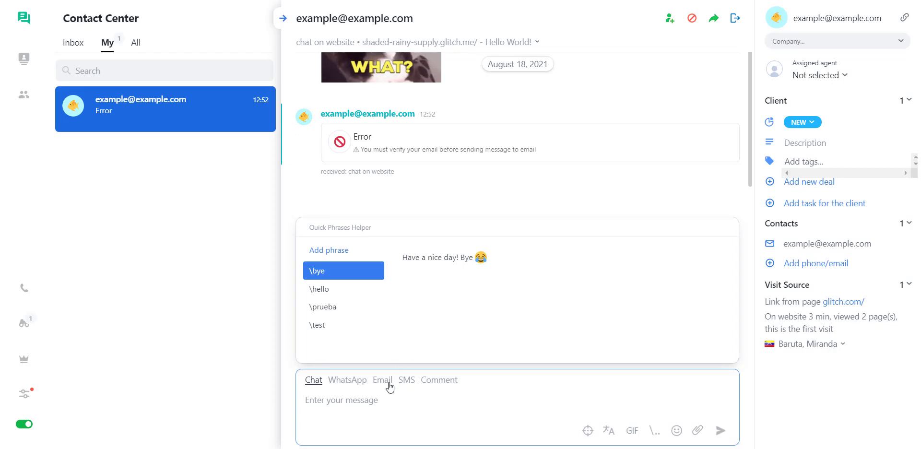
# Send the phrase from the quick phrases list, then again via the /best shortcut.
pyautogui.click(651, 435)
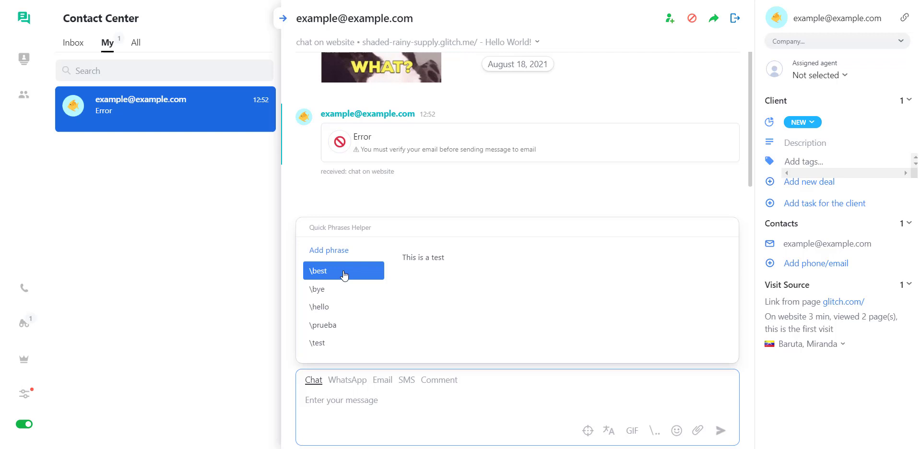
pyautogui.click(434, 258)
pyautogui.press('Return')
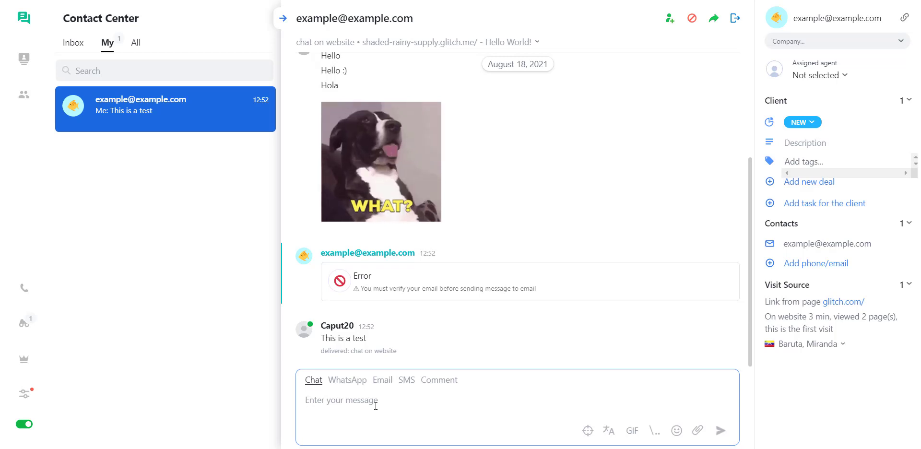
pyautogui.write('/best')
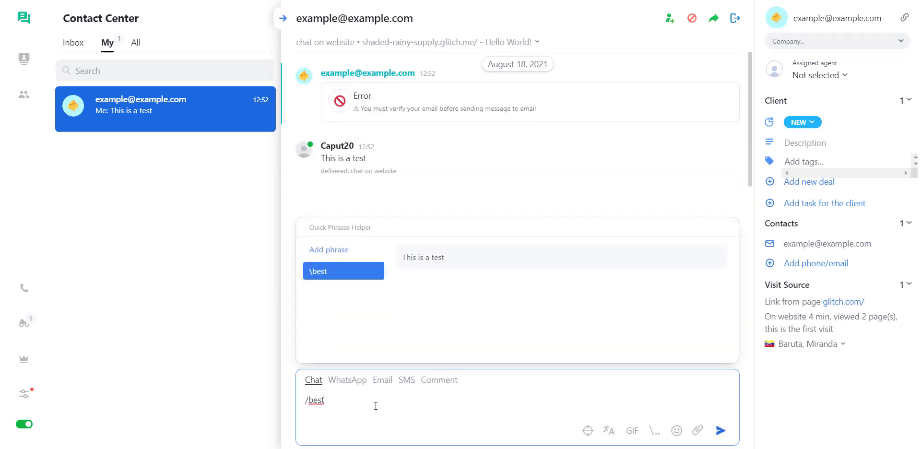
pyautogui.press('Return')
pyautogui.press('Return')
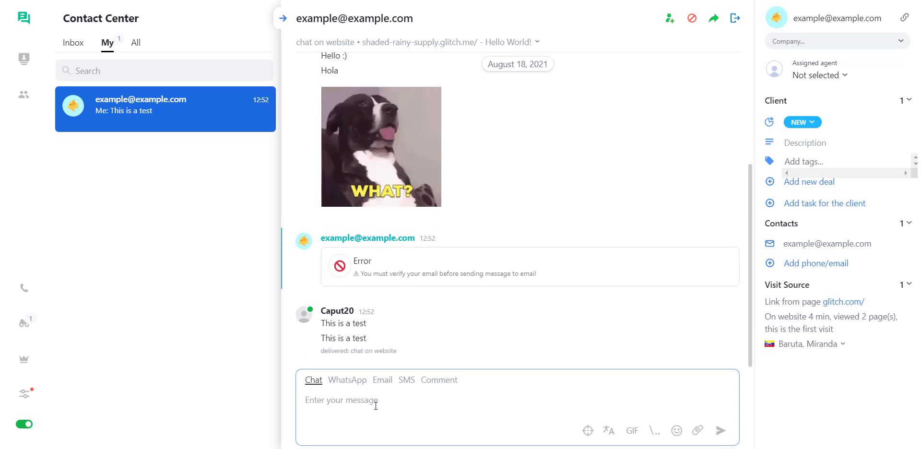
pyautogui.click(676, 430)
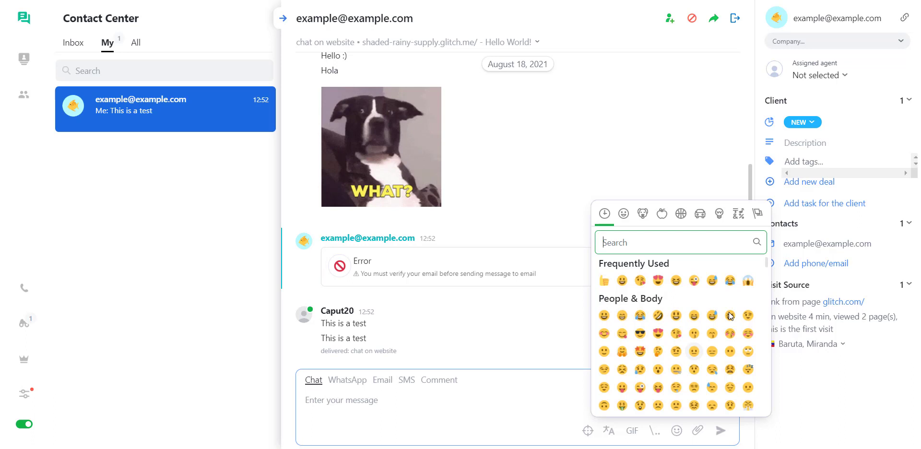
pyautogui.click(624, 214)
pyautogui.click(719, 215)
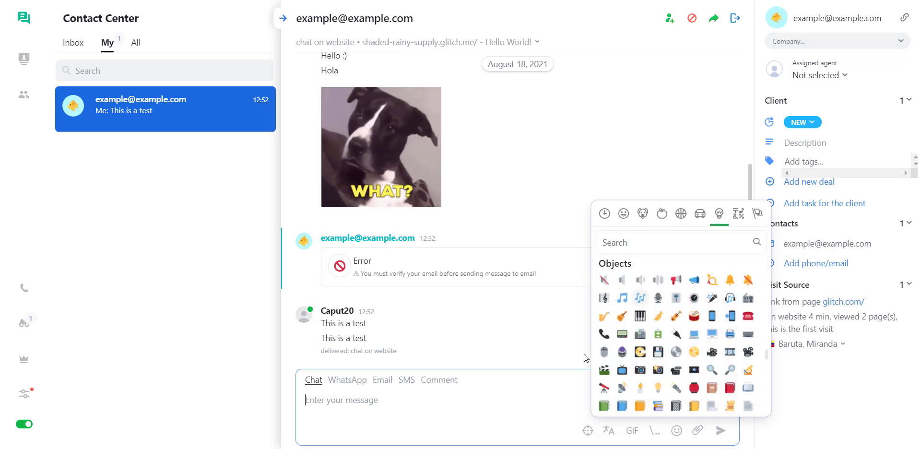
pyautogui.click(546, 398)
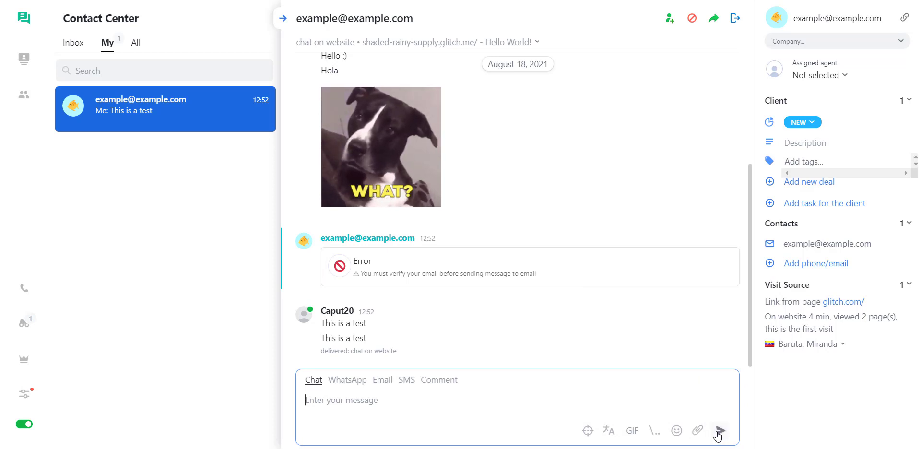
pyautogui.rightClick(720, 429)
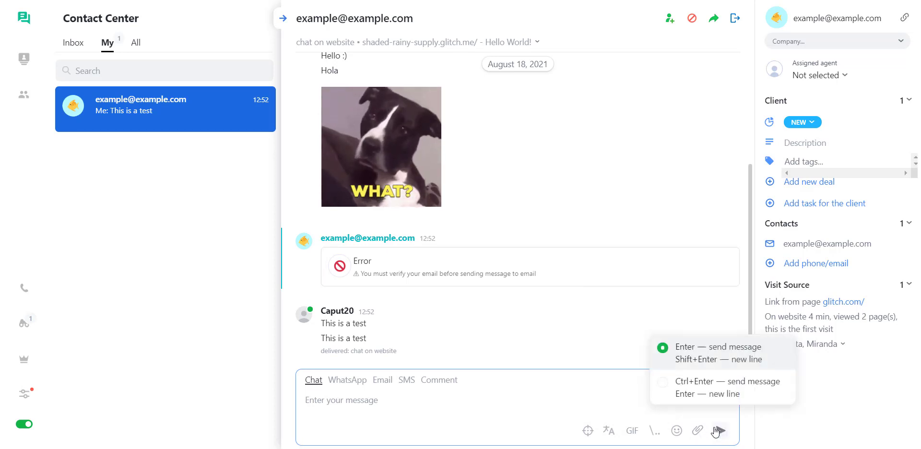
pyautogui.click(598, 398)
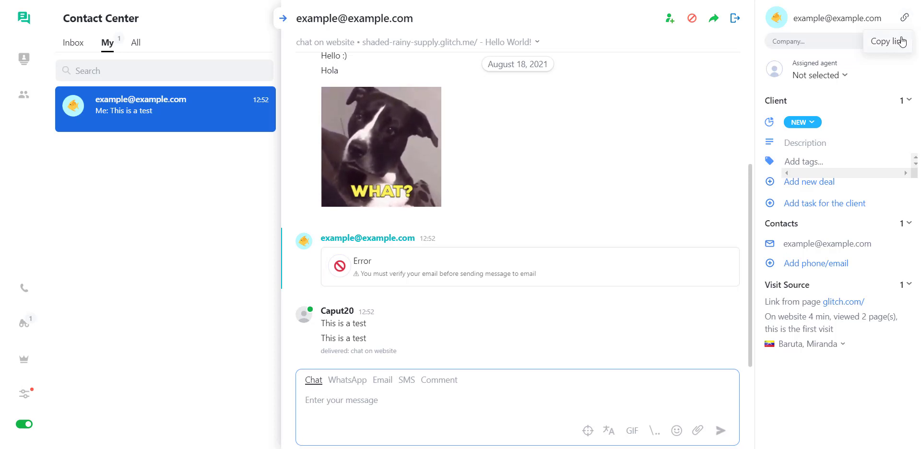
# Post 'Hey! check this chats' with the copied conversation link in Trabajo, then open that link.
pyautogui.click(901, 41)
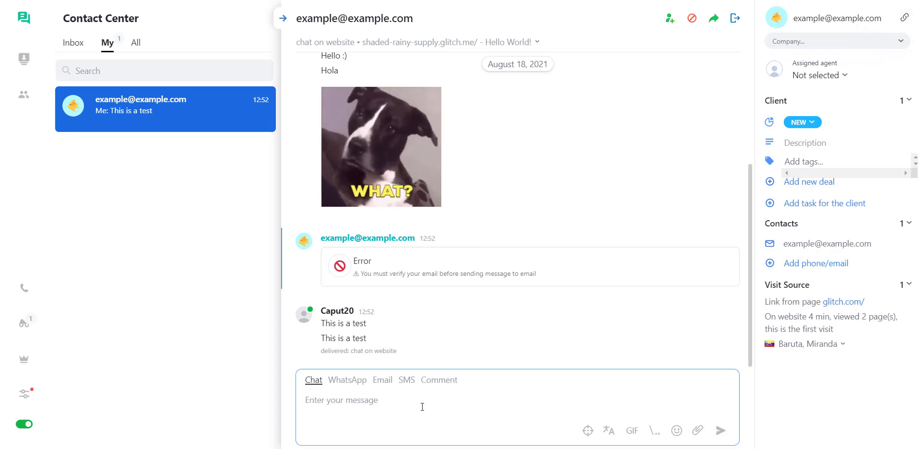
pyautogui.click(29, 107)
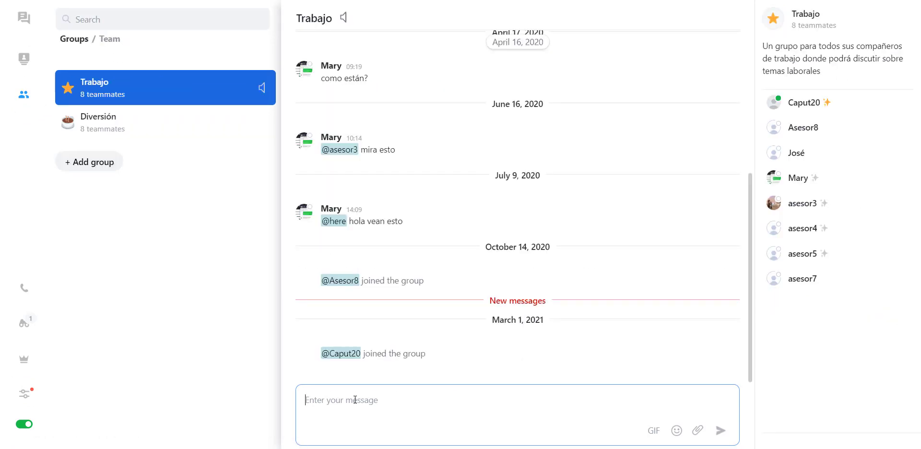
pyautogui.write('Hey! check this chats')
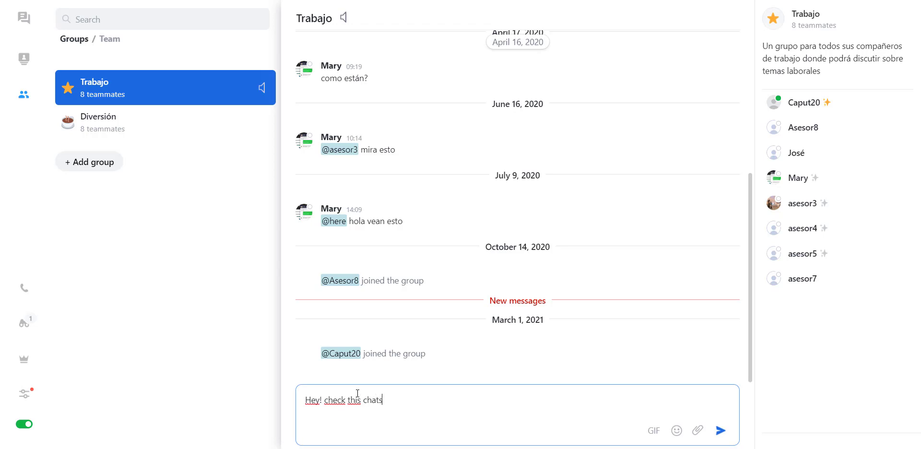
pyautogui.hotkey('ctrl', 'v')
pyautogui.press('Return')
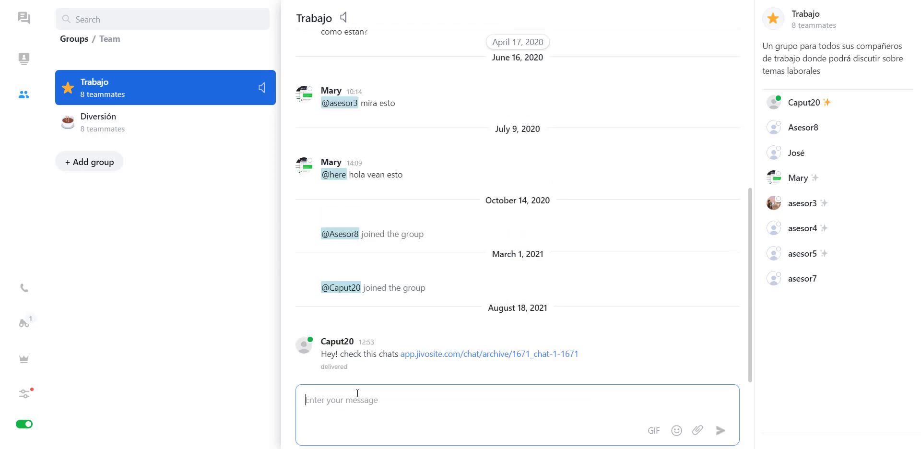
pyautogui.click(492, 355)
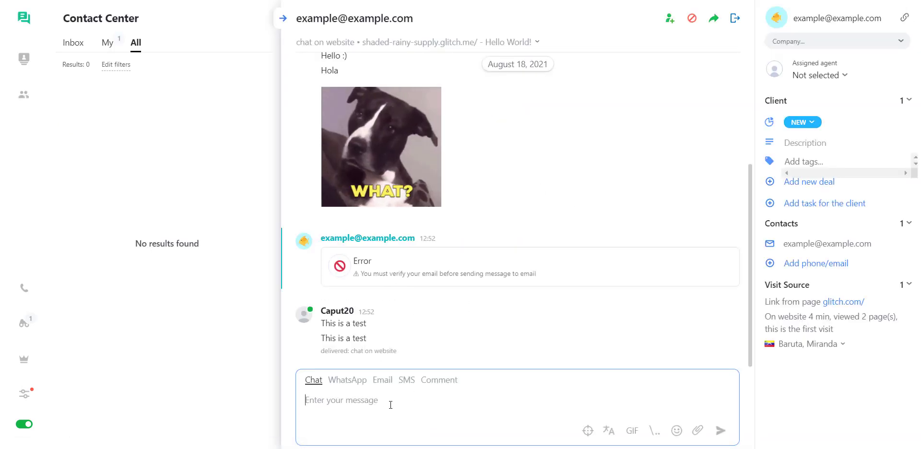
# From the My tab, set the conversation's Assigned agent to a teammate.
pyautogui.click(106, 50)
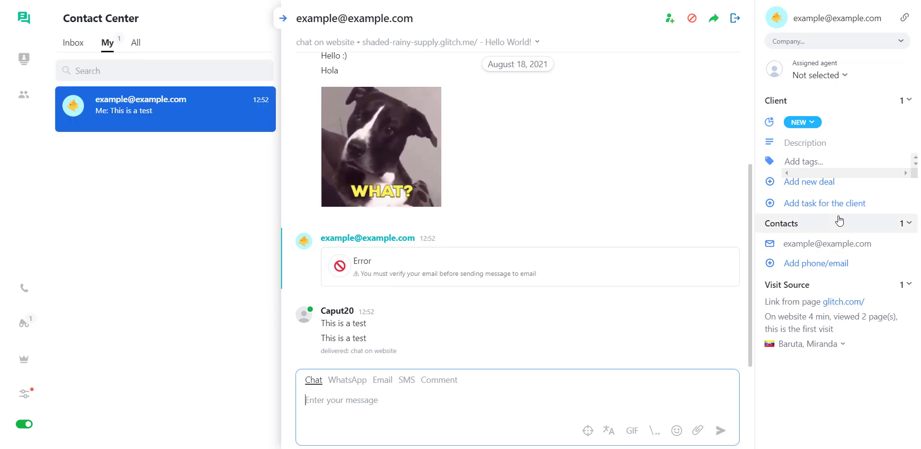
pyautogui.click(841, 77)
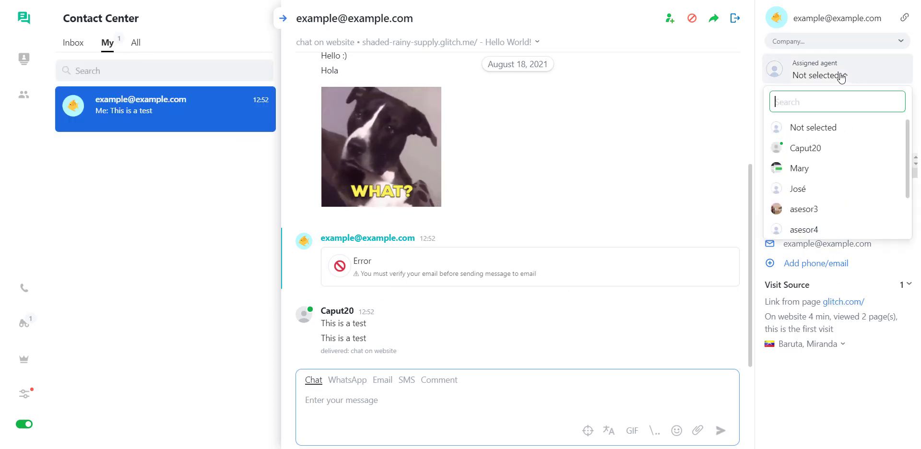
pyautogui.click(832, 170)
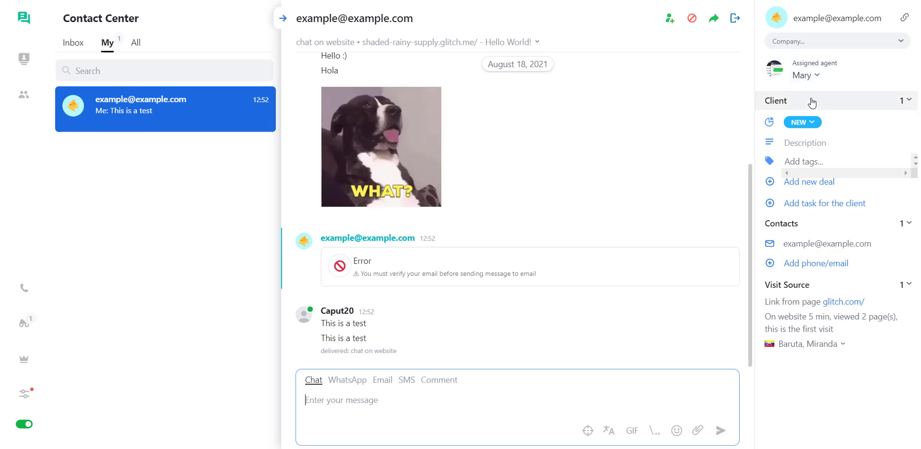
# Switch the client's status from NEW to COMPLETED and highlight the logged category-change note.
pyautogui.click(811, 126)
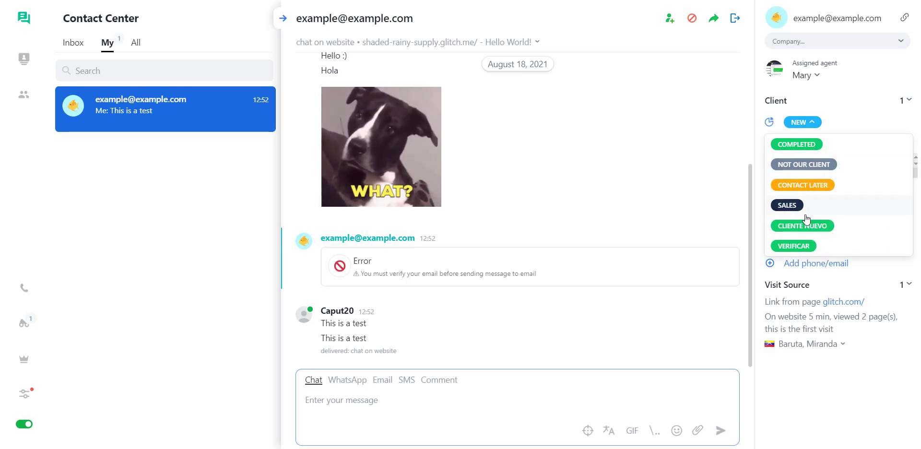
pyautogui.click(813, 151)
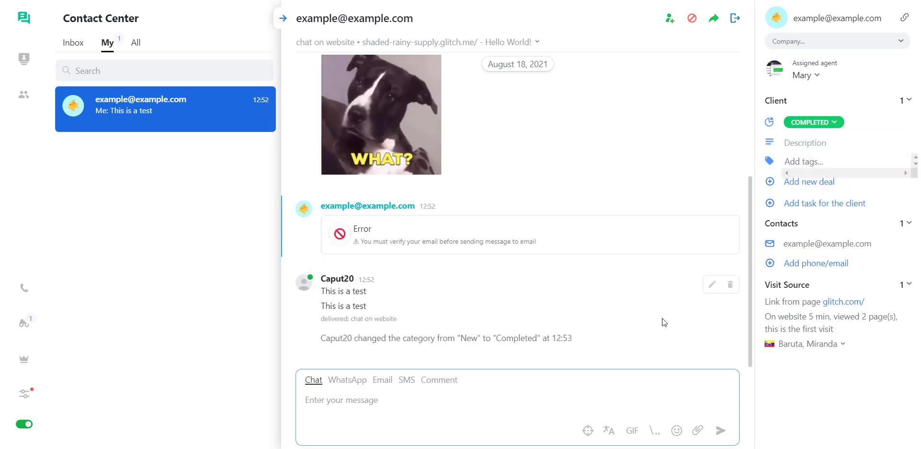
pyautogui.moveTo(455, 338); pyautogui.dragTo(572, 335)
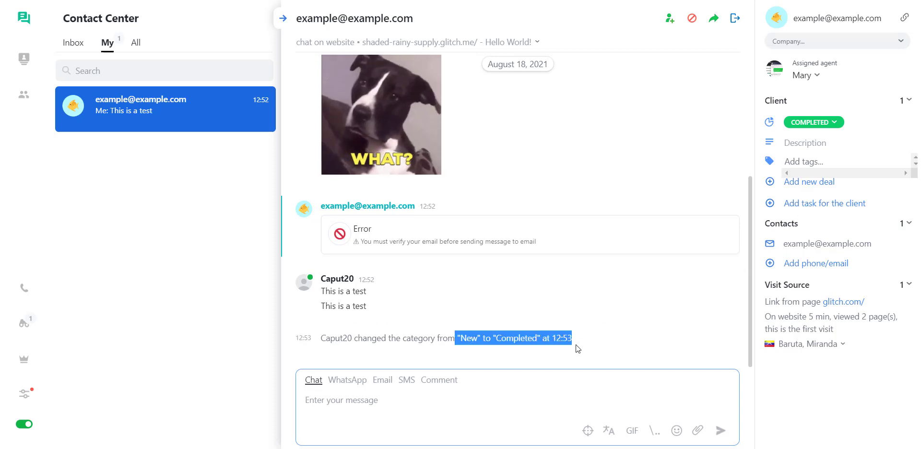
# Write 'This is completed' as the client description and create the new tag 'bestcustomer'.
pyautogui.click(819, 143)
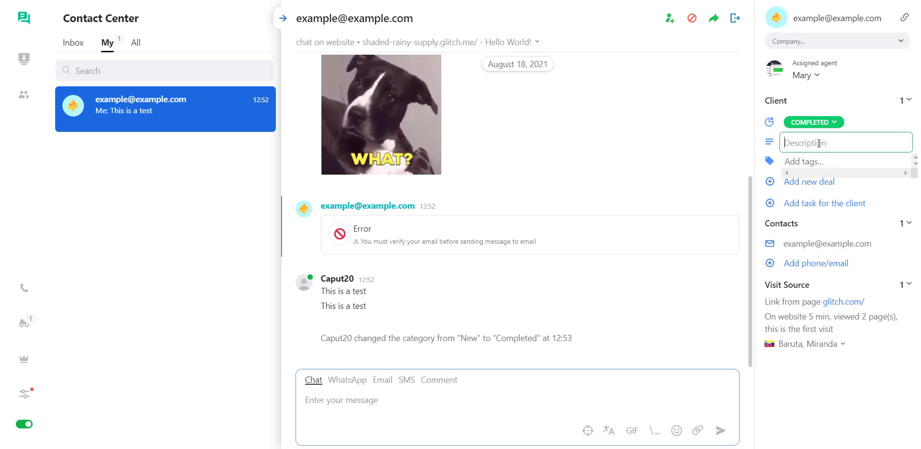
pyautogui.write('This is completed')
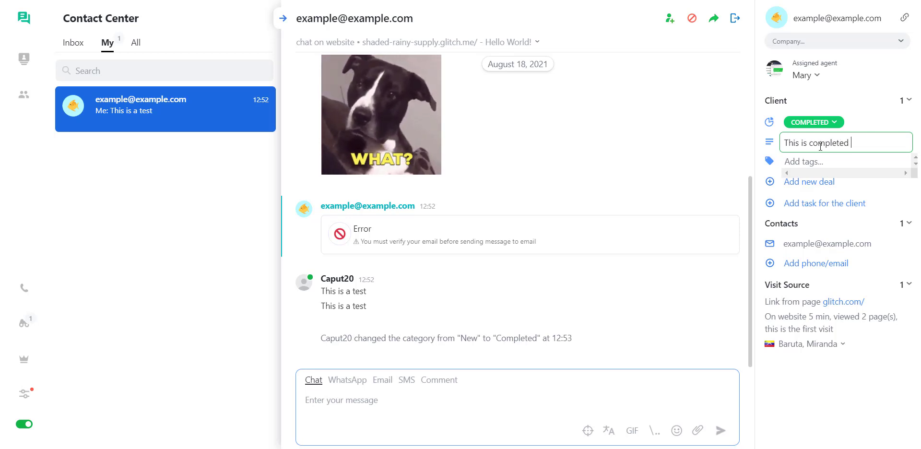
pyautogui.click(811, 161)
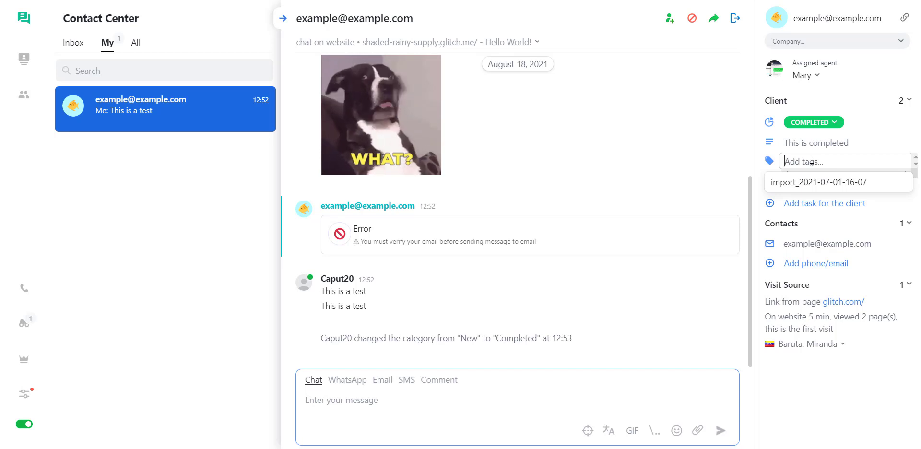
pyautogui.write('bestc')
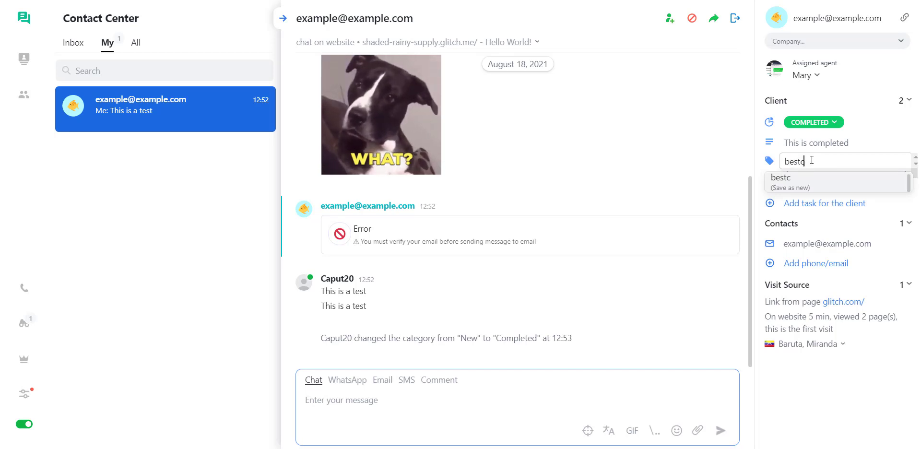
pyautogui.write('omer')
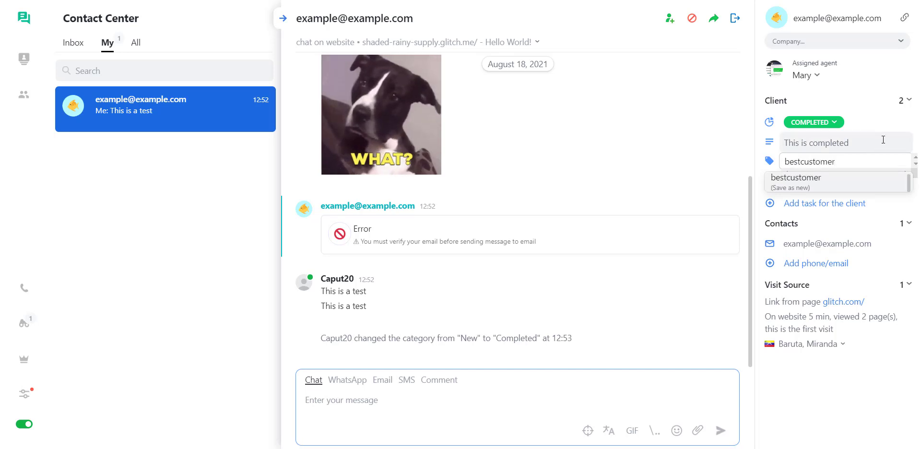
pyautogui.press('Return')
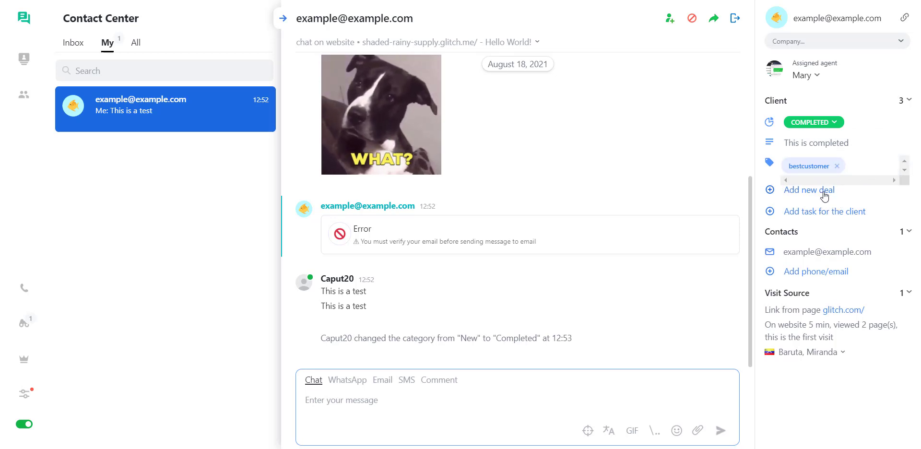
# Create Deal 1191 for the client and review its details, leaving the status at NUEVO.
pyautogui.click(814, 192)
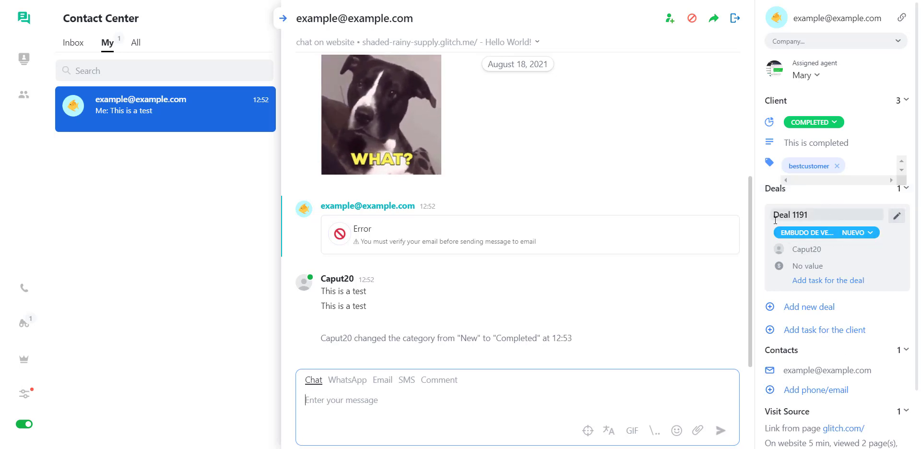
pyautogui.click(814, 213)
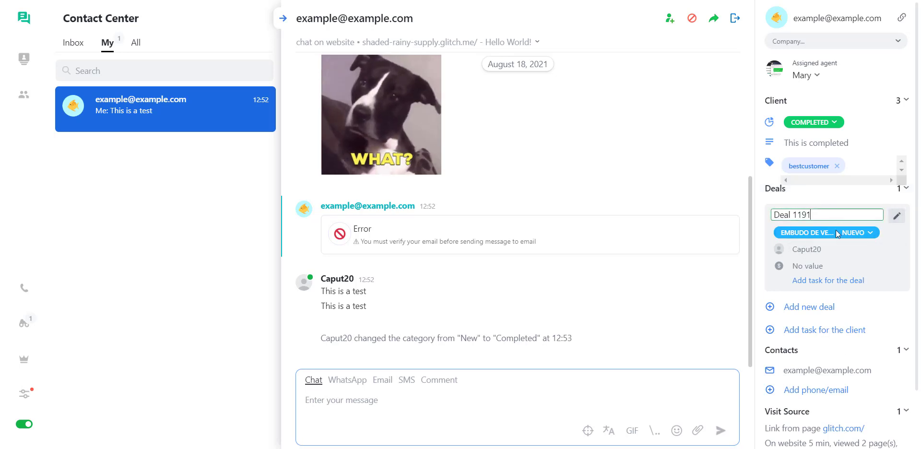
pyautogui.click(896, 217)
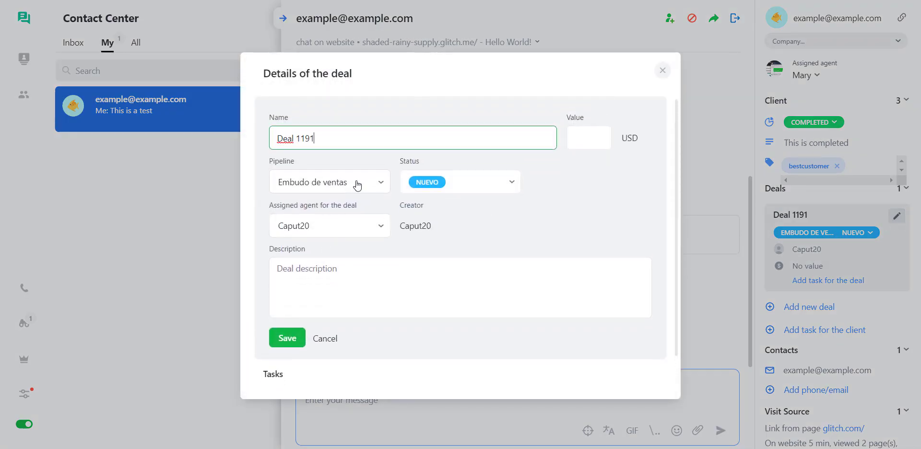
pyautogui.click(478, 188)
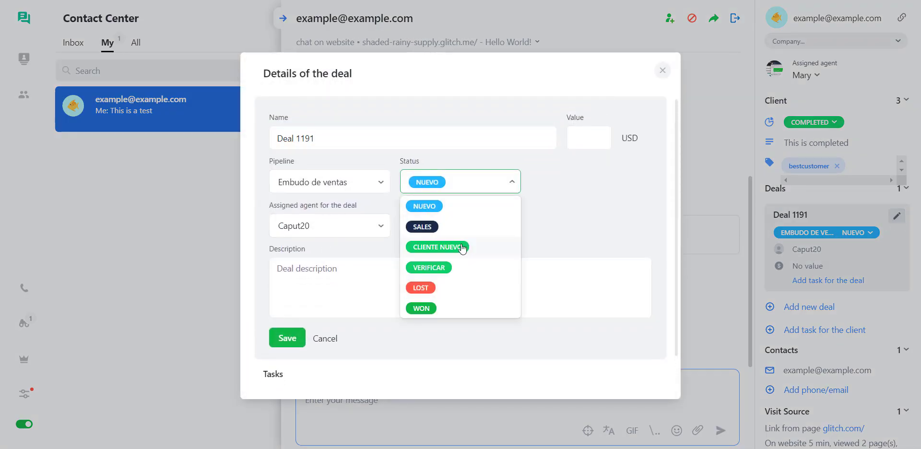
pyautogui.click(308, 269)
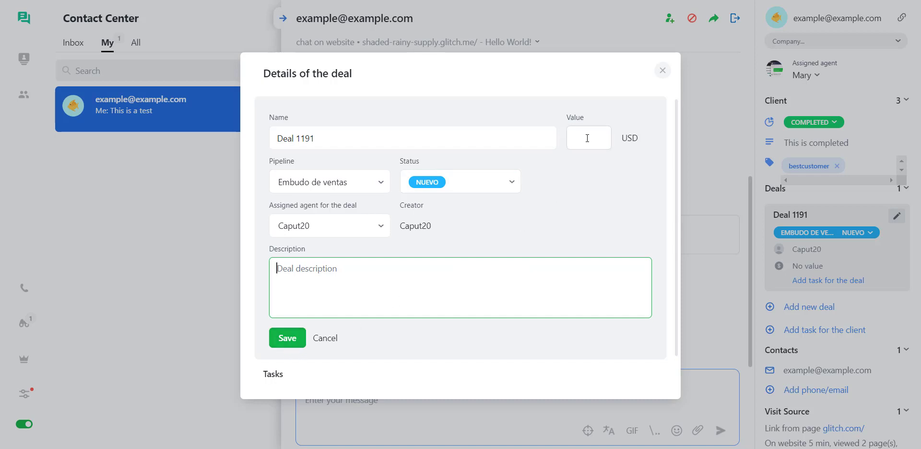
pyautogui.click(662, 70)
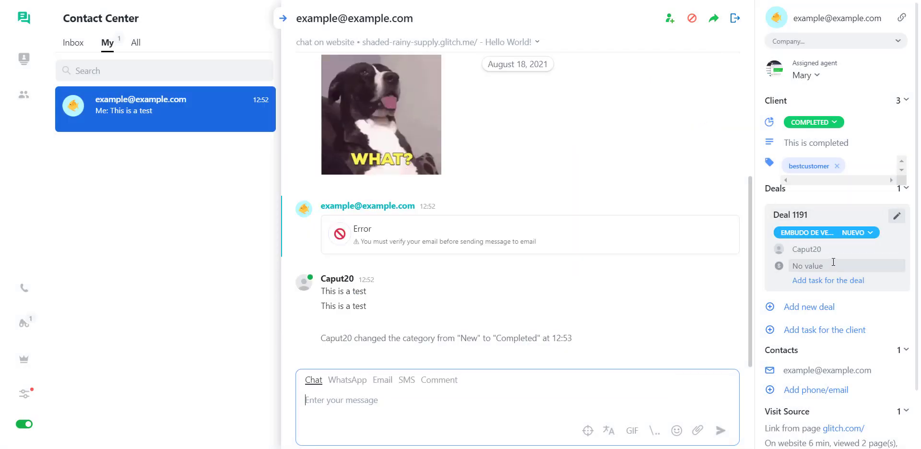
pyautogui.scroll(-2, 834, 230)
pyautogui.scroll(-1, 842, 229)
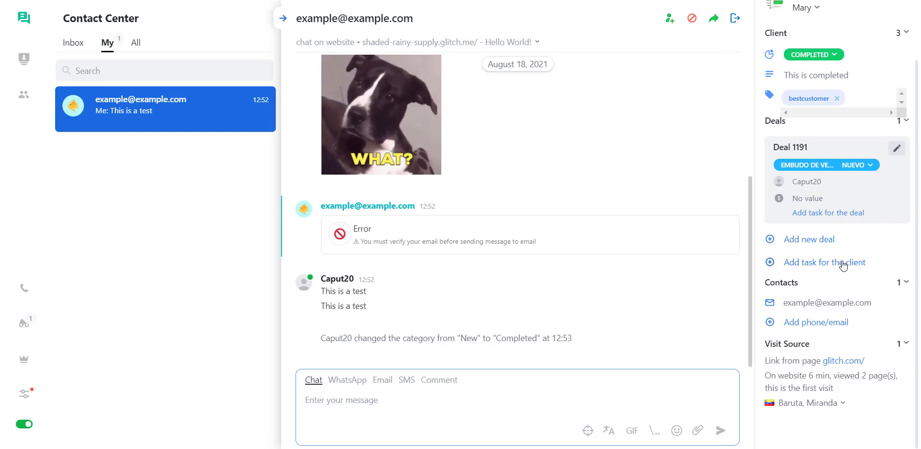
# Edit the client's task to 'Remind me to call this client' with the notification turned on.
pyautogui.click(835, 268)
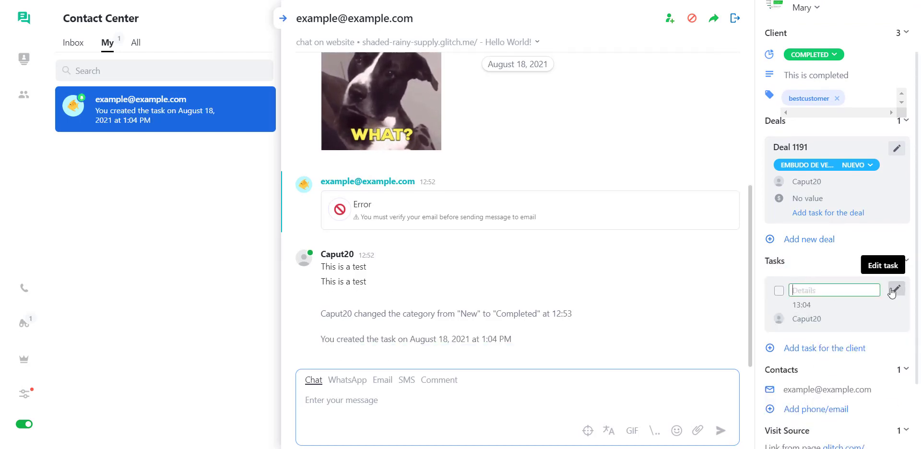
pyautogui.click(897, 289)
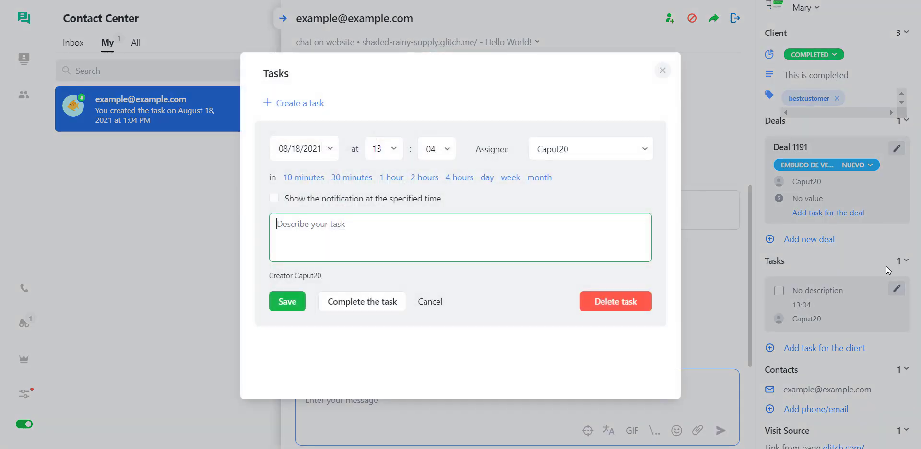
pyautogui.write('Remind me to call this client')
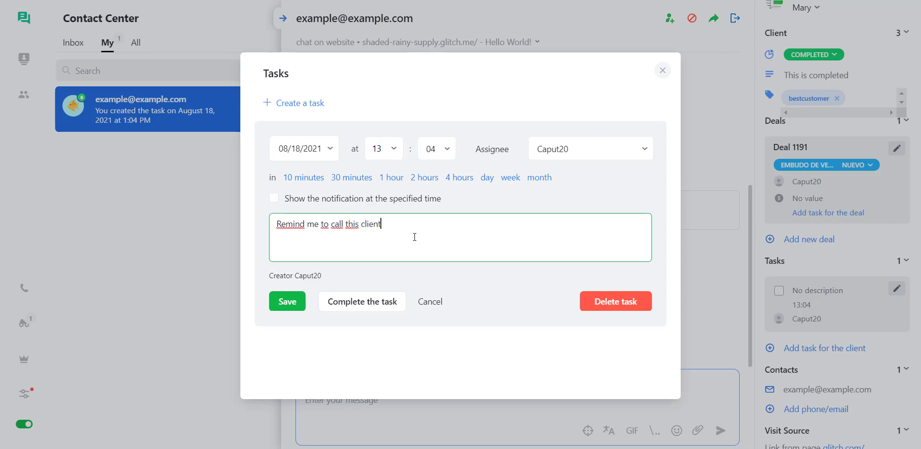
pyautogui.click(273, 198)
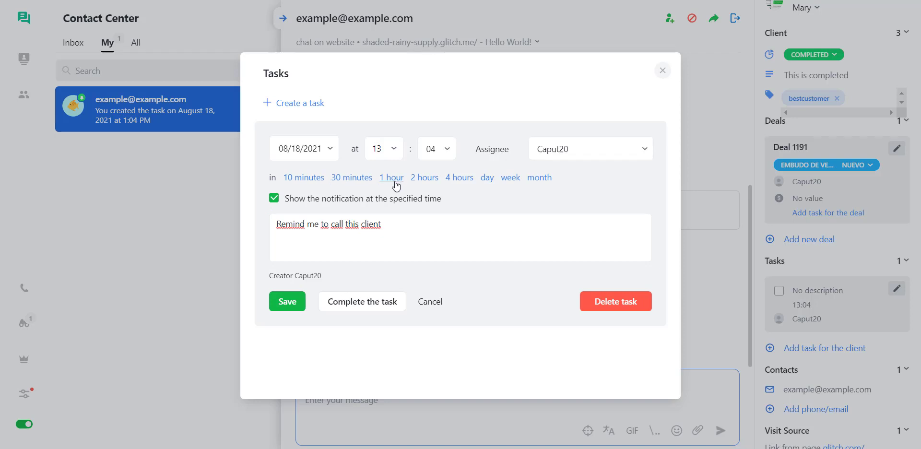
# Set the reminder time to 16:54, keep Caput20 as assignee, and save the task.
pyautogui.click(331, 153)
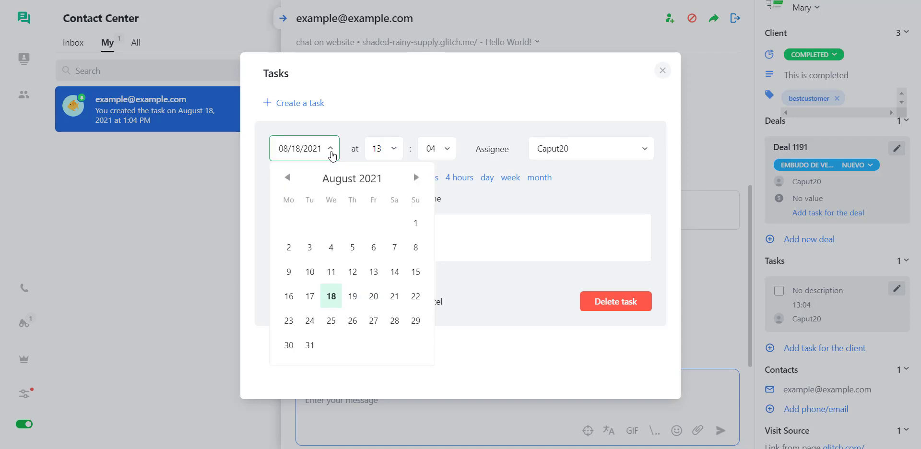
pyautogui.click(331, 152)
pyautogui.click(385, 181)
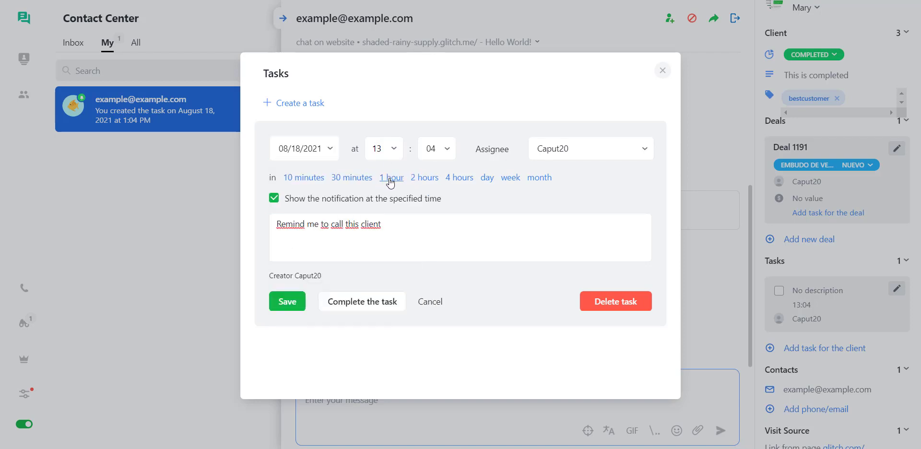
pyautogui.click(459, 180)
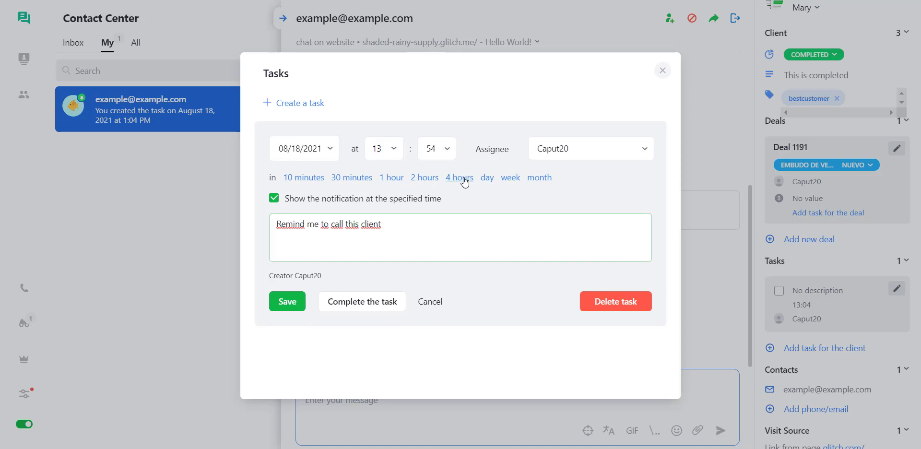
pyautogui.click(589, 153)
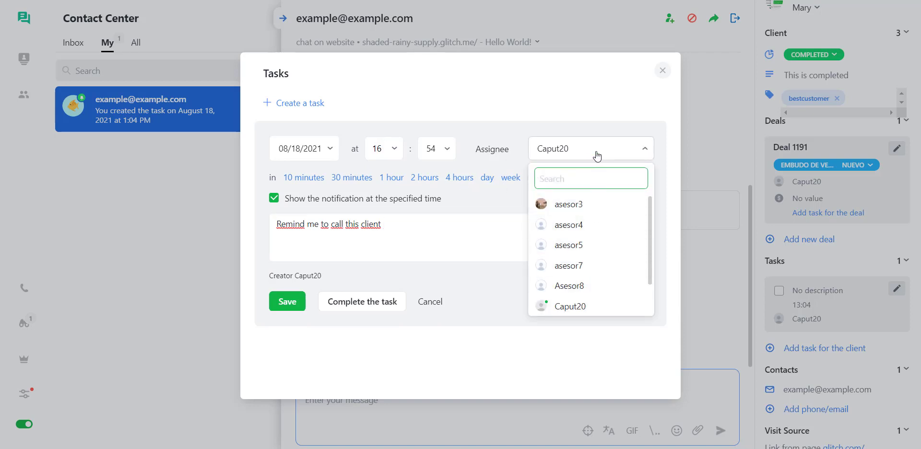
pyautogui.click(596, 152)
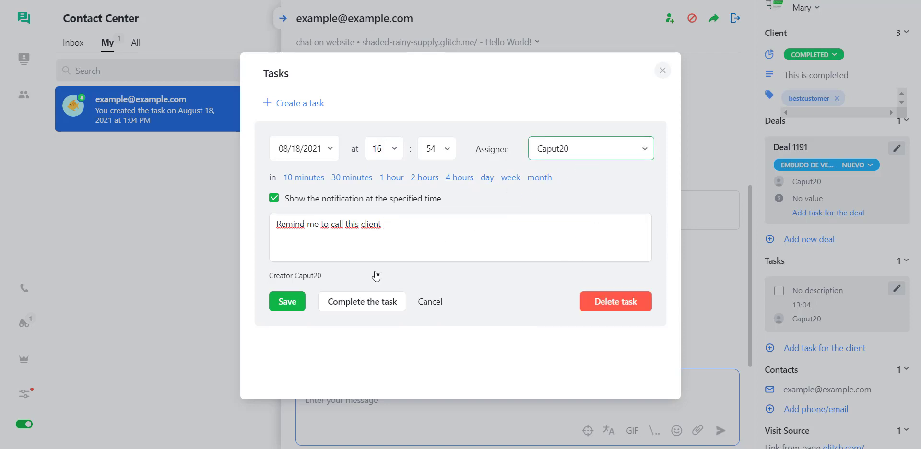
pyautogui.click(287, 301)
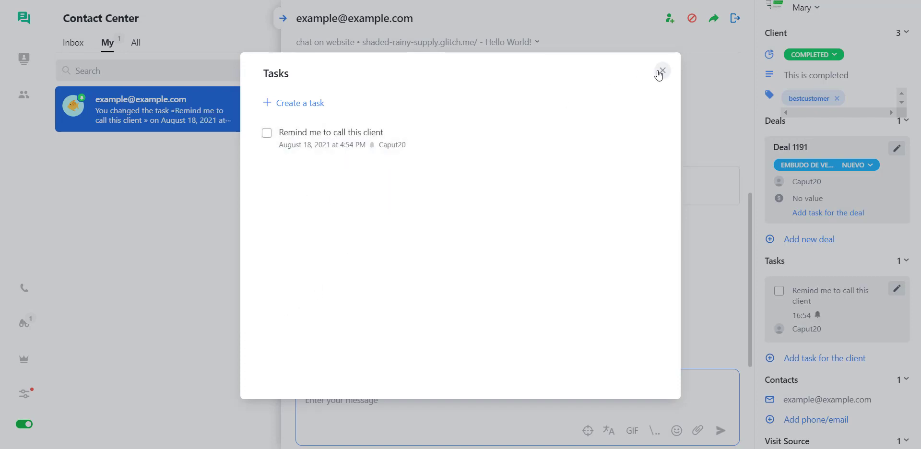
pyautogui.click(660, 73)
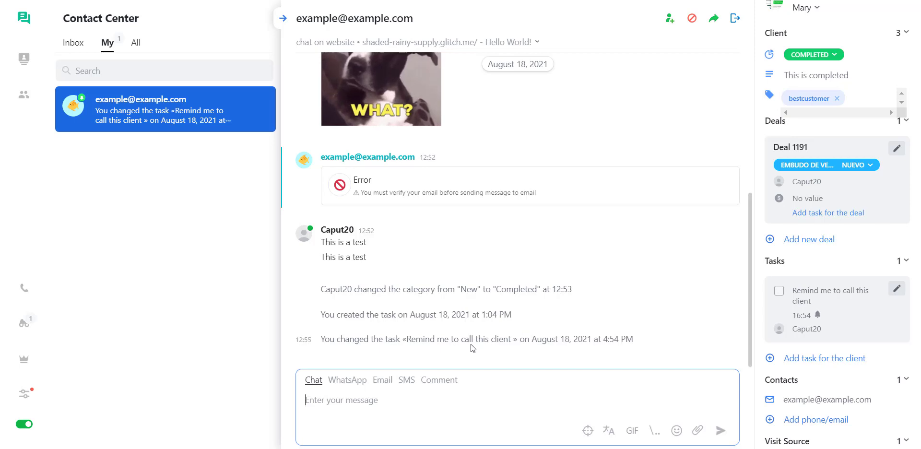
# Add a phone number to the client's contact details.
pyautogui.scroll(3, 482, 301)
pyautogui.scroll(-3, 482, 301)
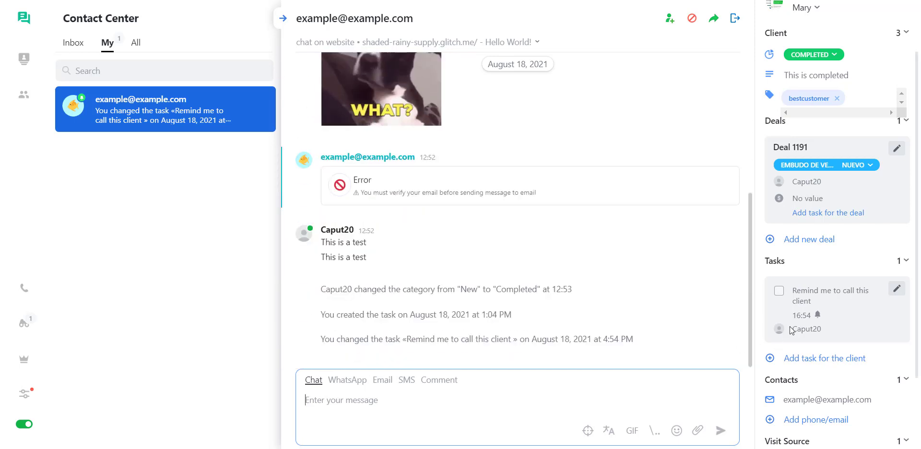
pyautogui.scroll(-2, 854, 313)
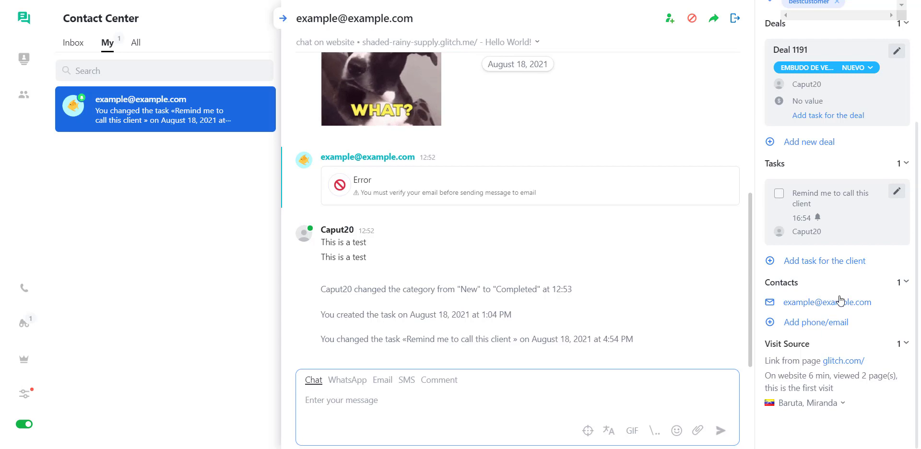
pyautogui.click(831, 326)
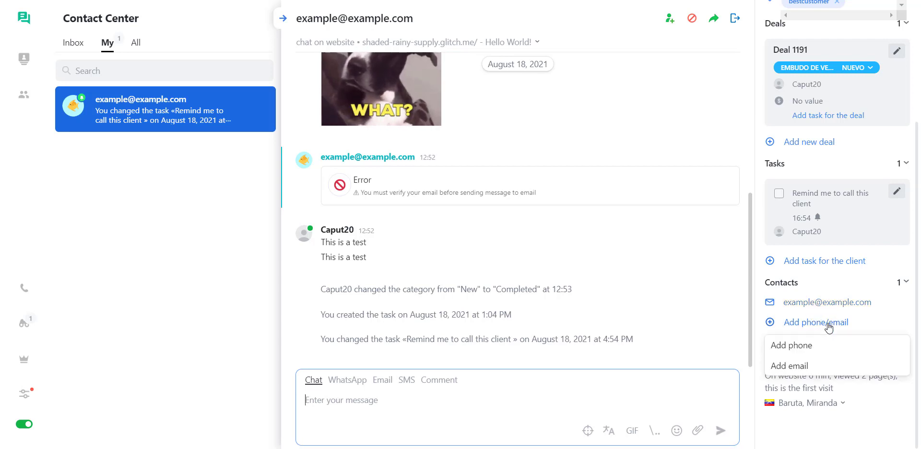
pyautogui.click(820, 350)
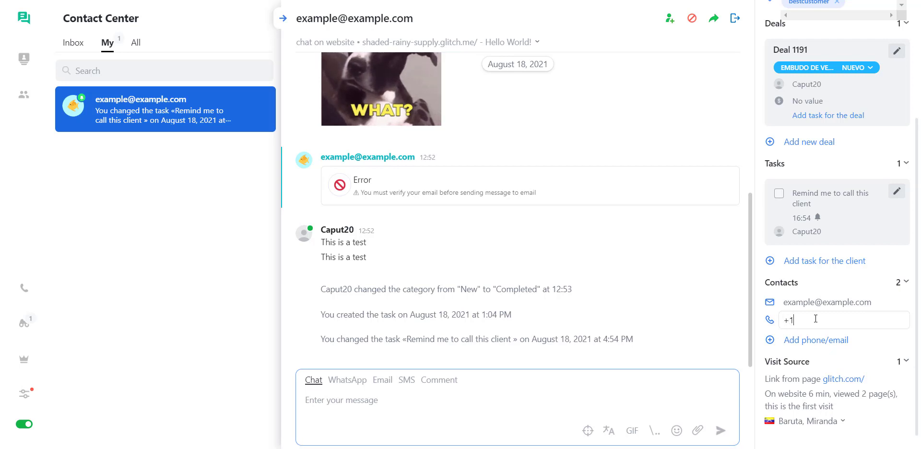
pyautogui.write('555555555555555')
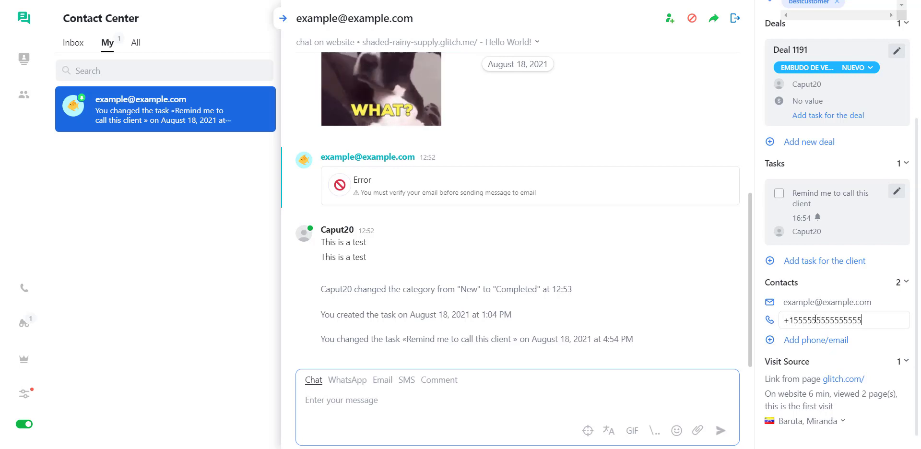
pyautogui.click(829, 358)
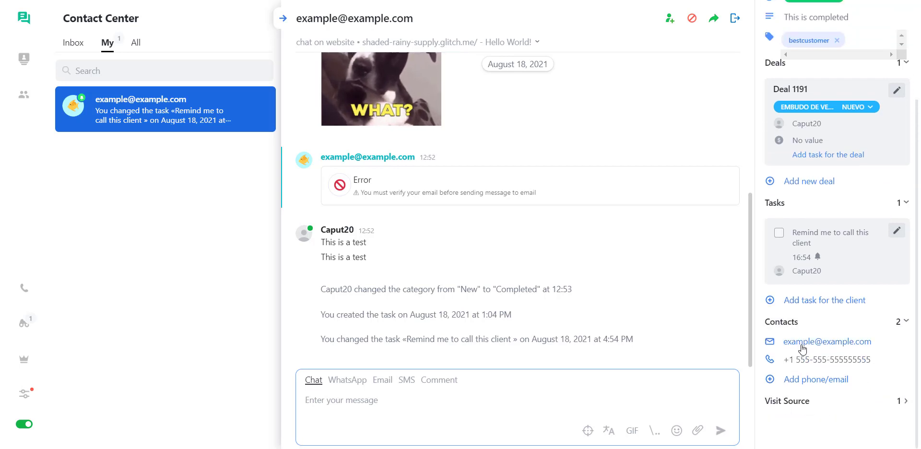
# Inspect the visit source, including the glitch.com referrer and visit duration, and the navigation history.
pyautogui.click(822, 408)
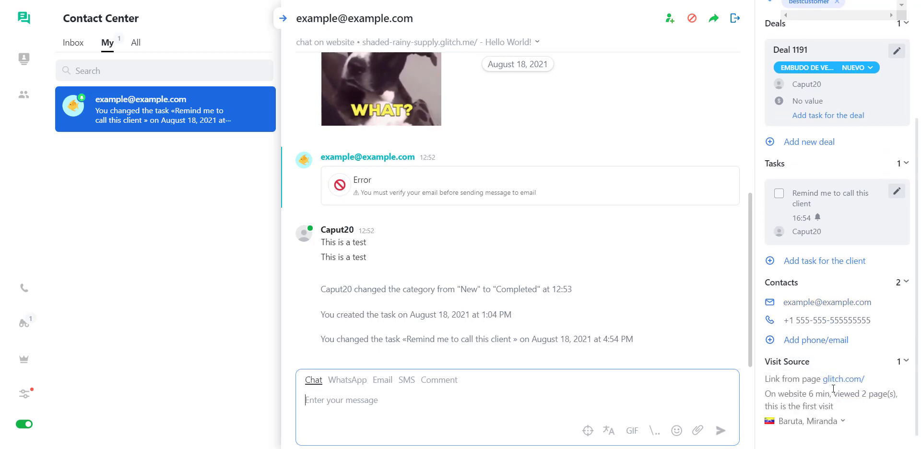
pyautogui.moveTo(870, 361); pyautogui.dragTo(818, 366)
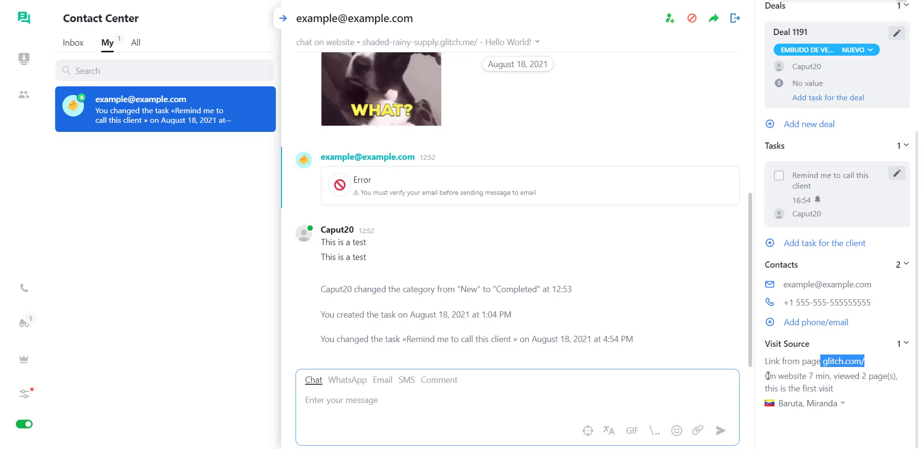
pyautogui.moveTo(834, 377); pyautogui.dragTo(805, 378)
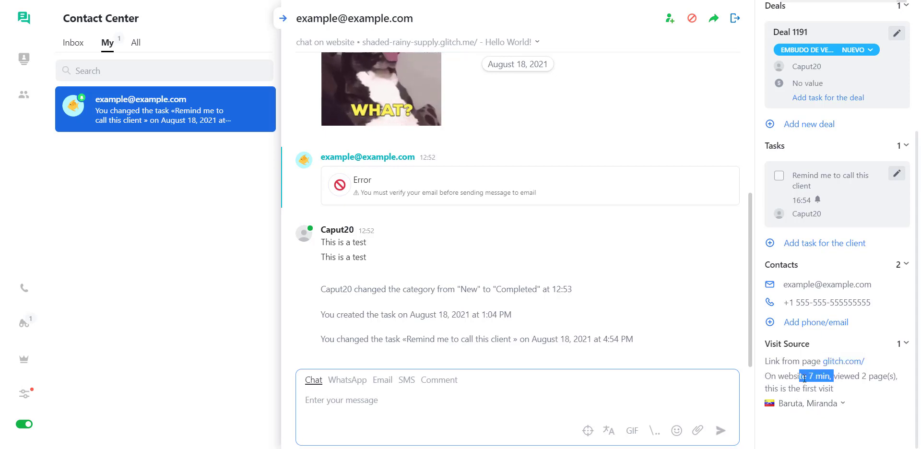
pyautogui.click(433, 401)
pyautogui.click(394, 43)
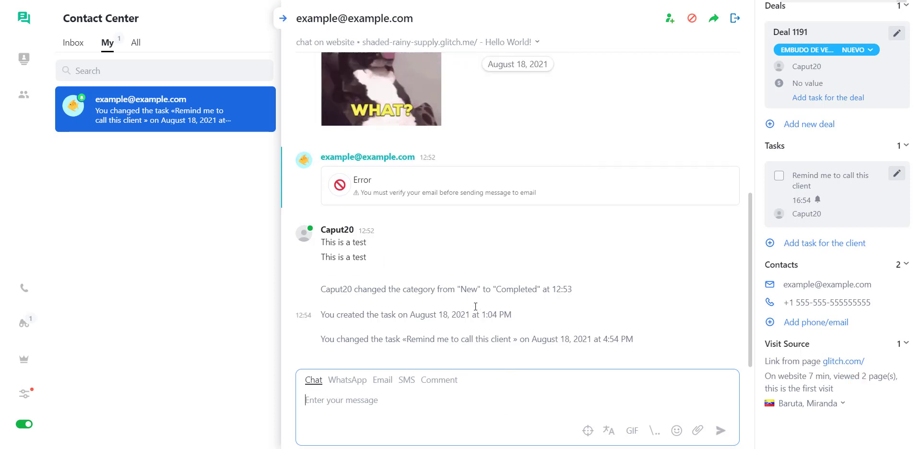
# Leave the visitor's chat with the Keep current category option.
pyautogui.click(737, 24)
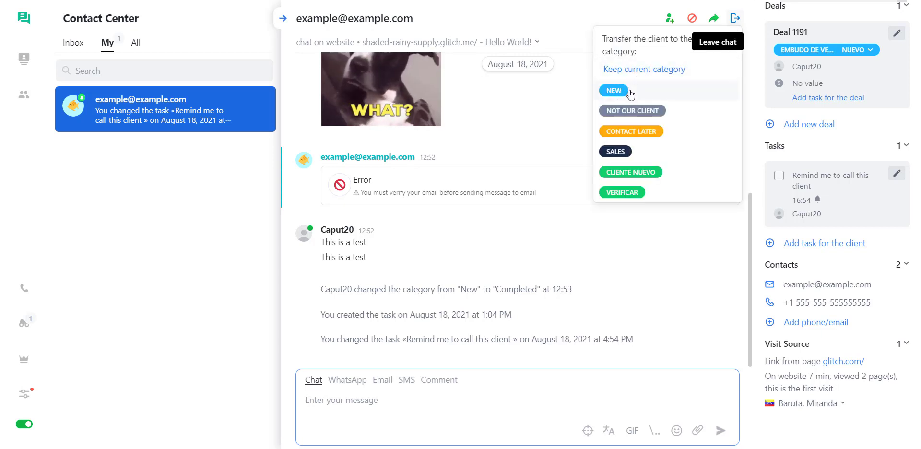
pyautogui.click(651, 72)
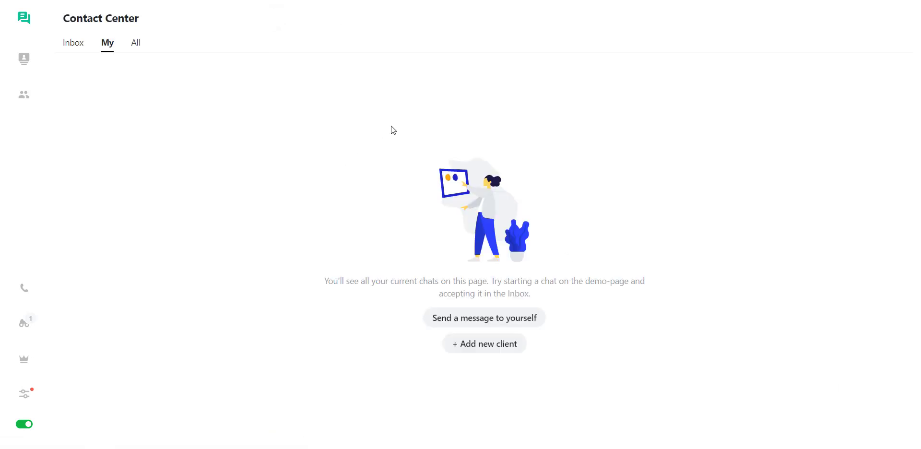
# Show every conversation in a full-width list with the chat:1671 search cleared.
pyautogui.click(134, 44)
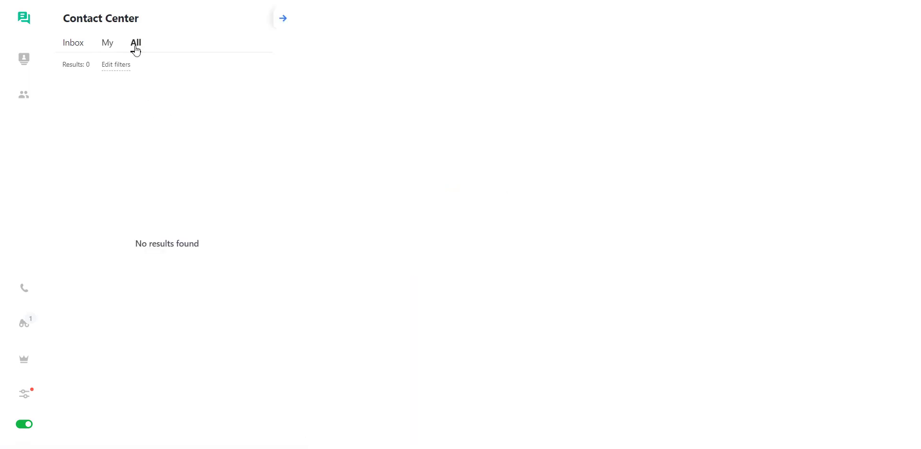
pyautogui.click(285, 20)
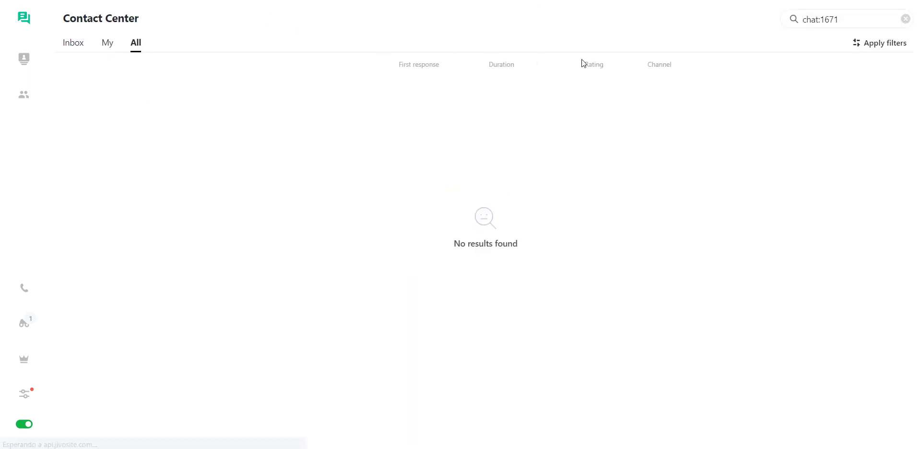
pyautogui.click(905, 19)
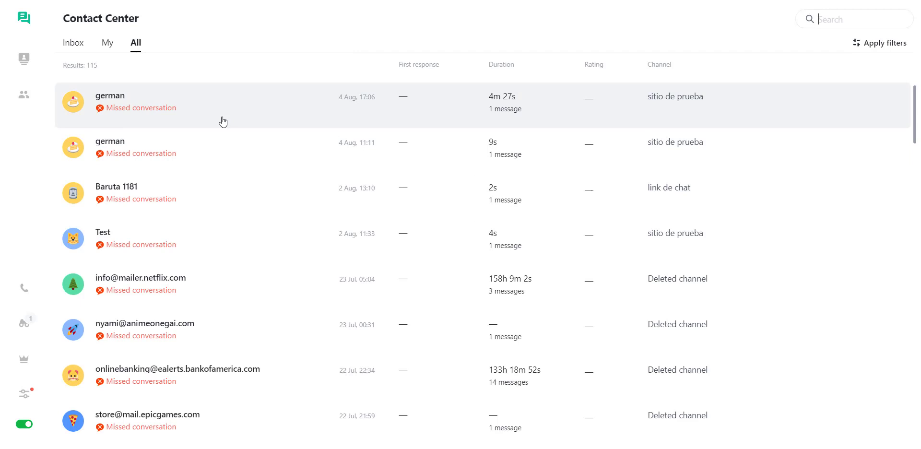
# Review the filter's status and date range options, keeping all statuses, then close the filters.
pyautogui.click(878, 44)
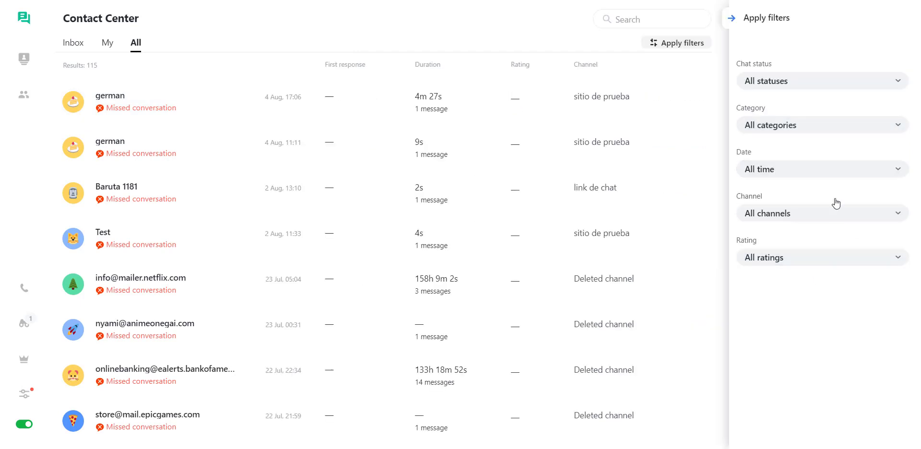
pyautogui.click(841, 87)
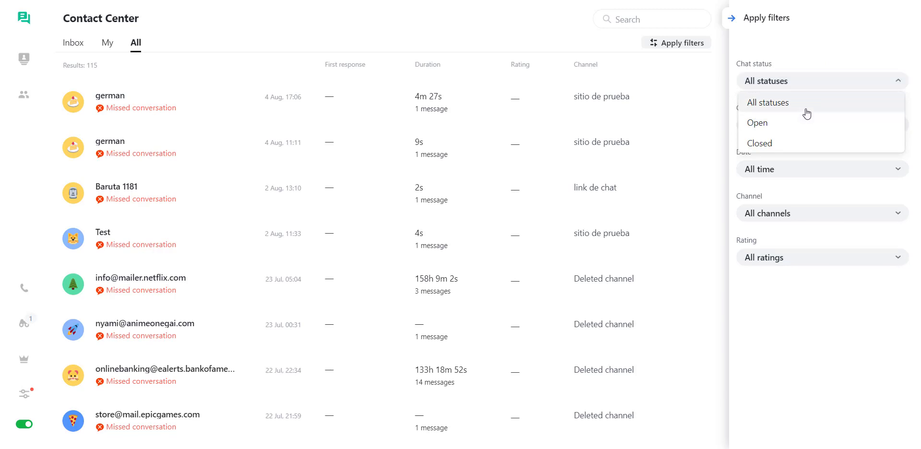
pyautogui.click(806, 114)
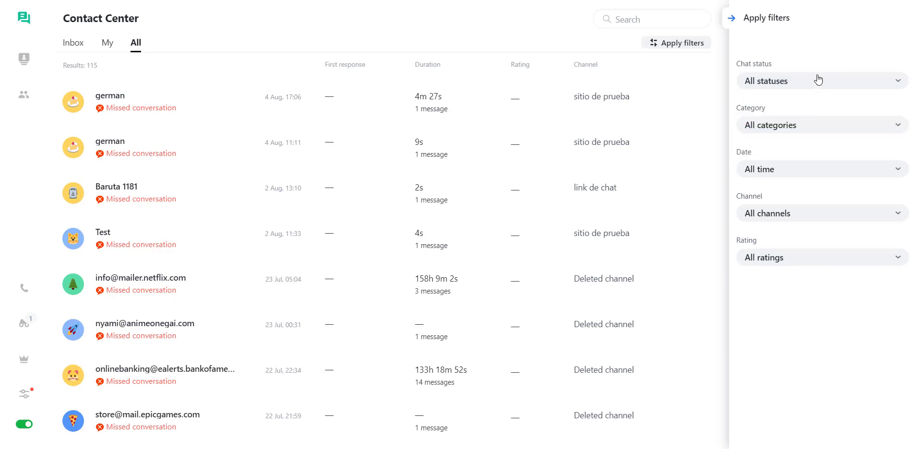
pyautogui.click(814, 171)
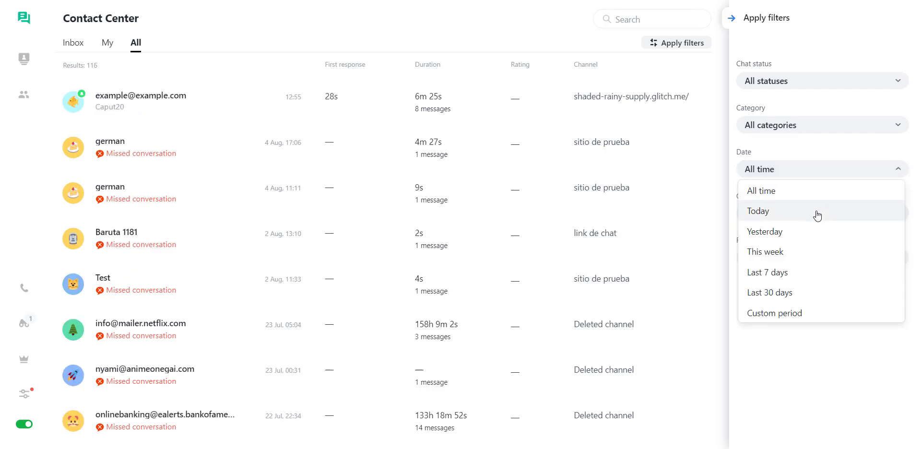
pyautogui.click(480, 48)
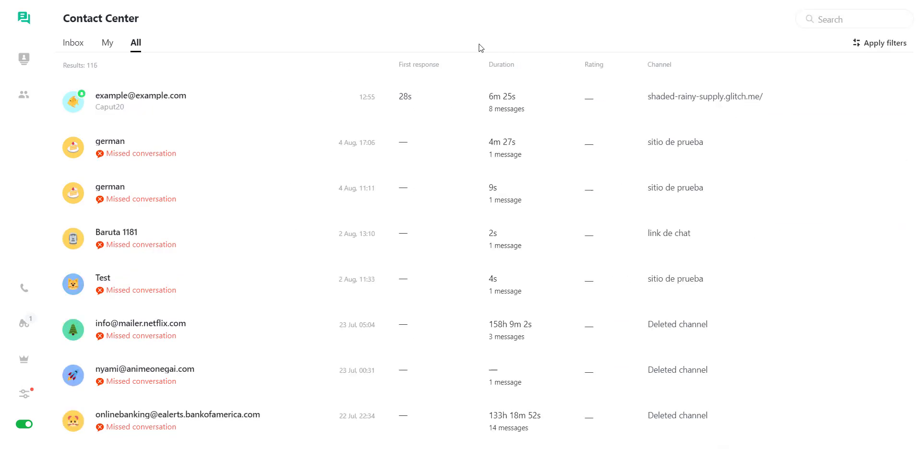
# Open the latest website conversation and take it over to reply.
pyautogui.click(229, 106)
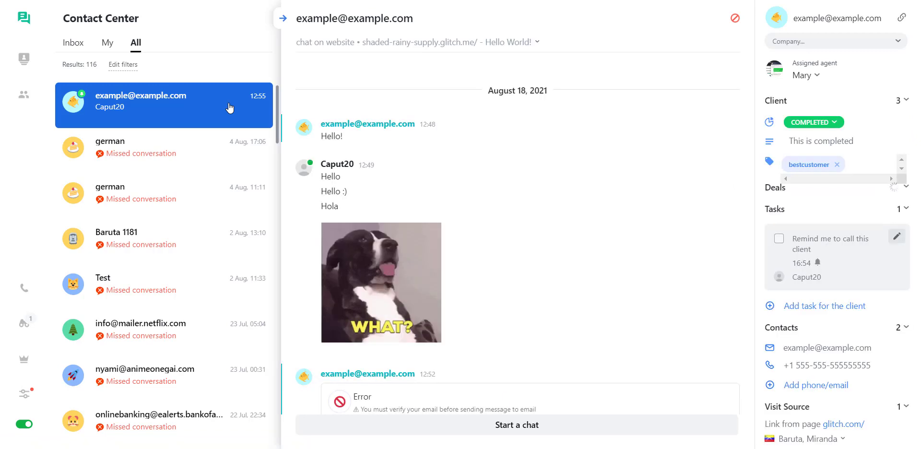
pyautogui.scroll(4, 494, 370)
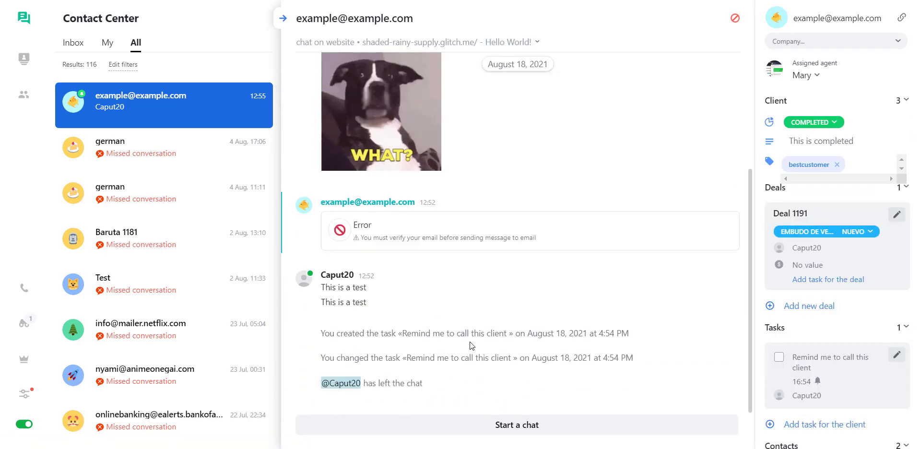
pyautogui.scroll(4, 581, 297)
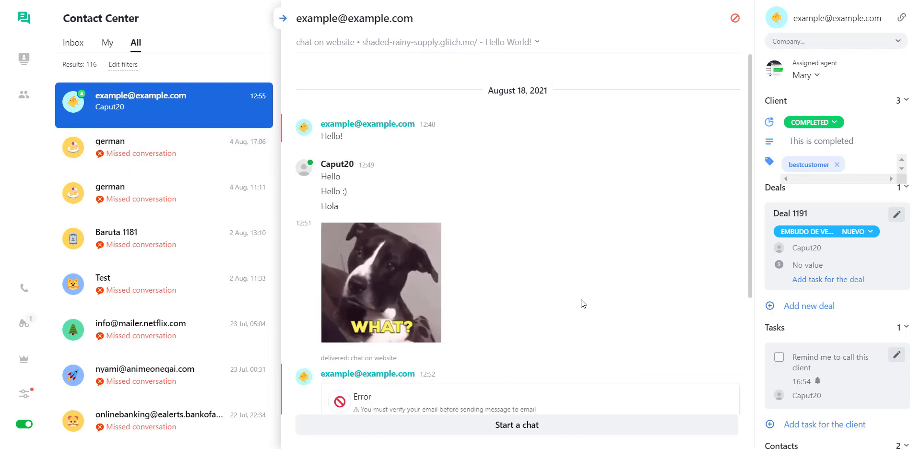
pyautogui.click(520, 425)
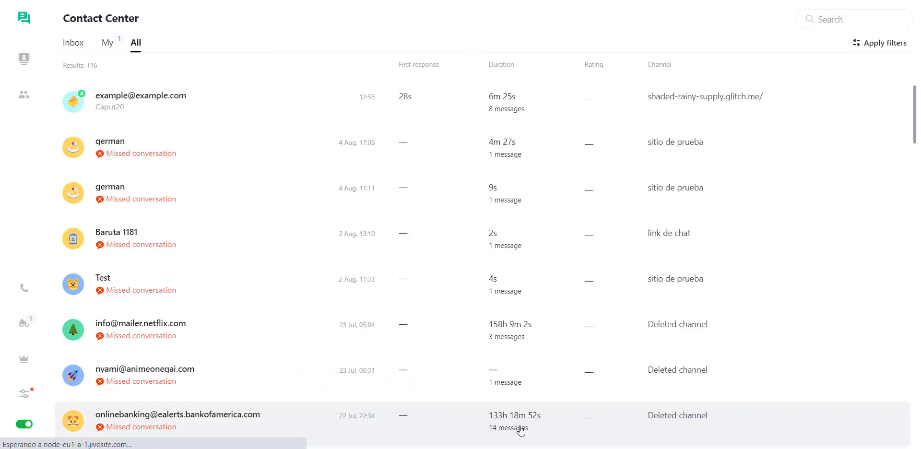
# Send the client 'Hello :)' from My chats, then go to the CRM deals board.
pyautogui.click(108, 42)
pyautogui.click(394, 399)
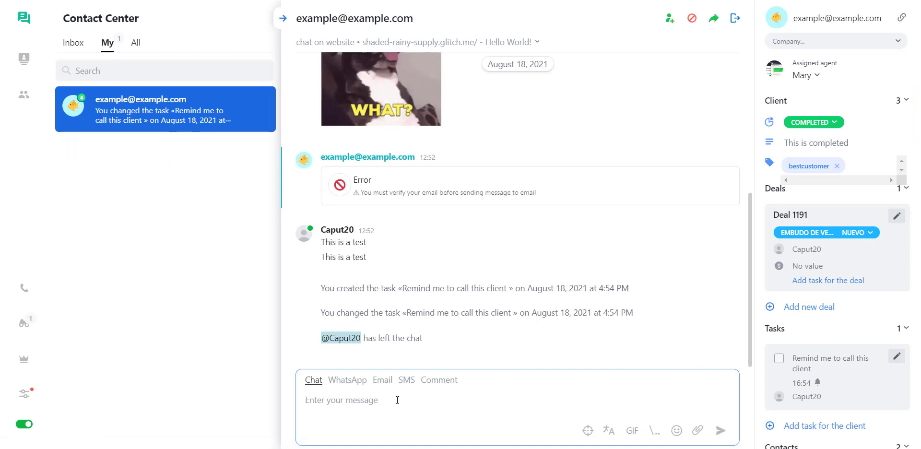
pyautogui.write('Hello :)')
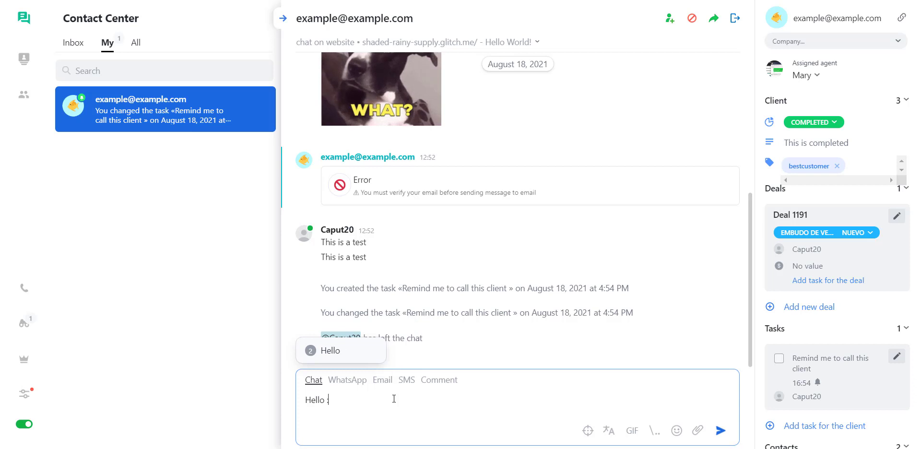
pyautogui.press('Return')
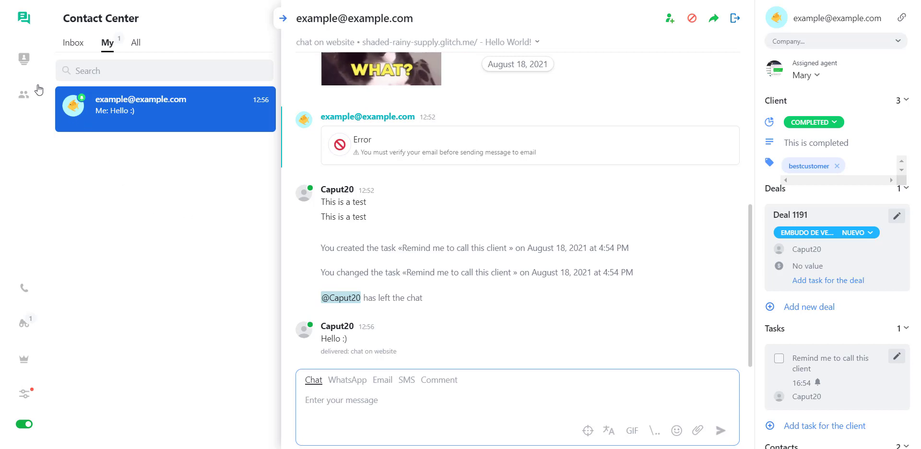
pyautogui.click(24, 74)
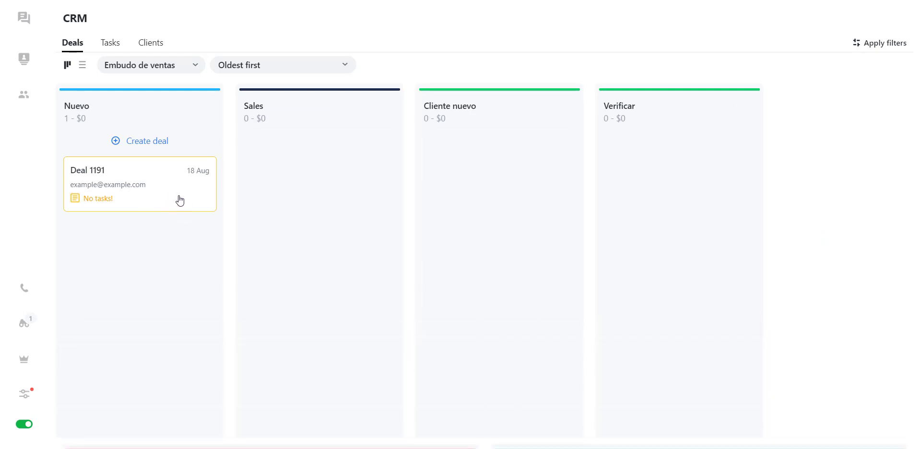
# Open Deal 1191's card, then browse the CRM Tasks list and the Clients list.
pyautogui.click(119, 188)
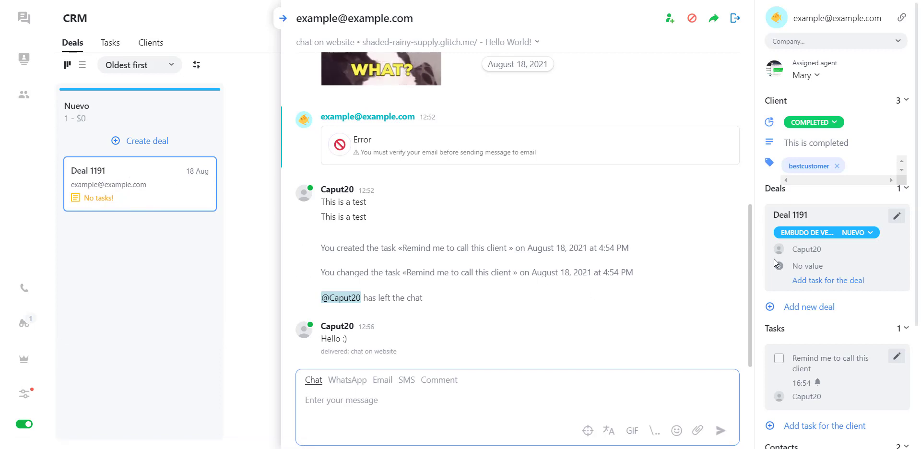
pyautogui.click(110, 44)
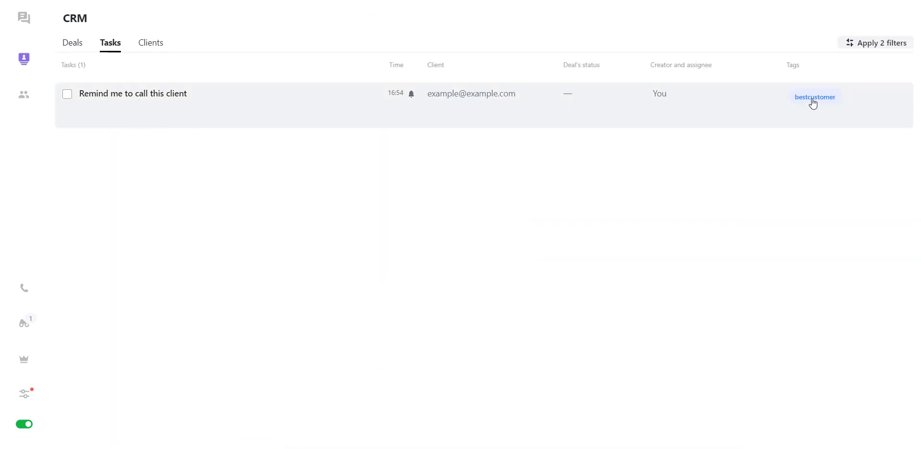
pyautogui.click(152, 46)
pyautogui.scroll(-5, 432, 230)
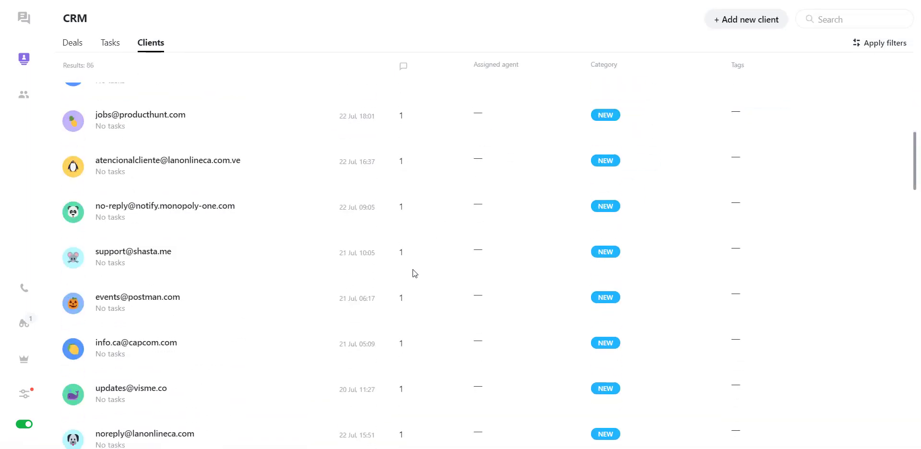
pyautogui.scroll(5, 413, 240)
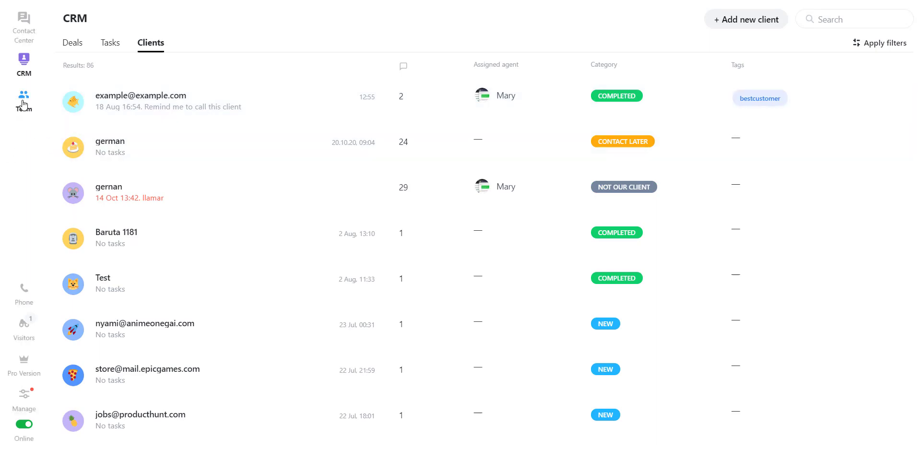
# Browse the Diversión and Trabajo groups and team table, then open a direct chat with the photo-avatar teammate.
pyautogui.click(23, 104)
pyautogui.click(185, 112)
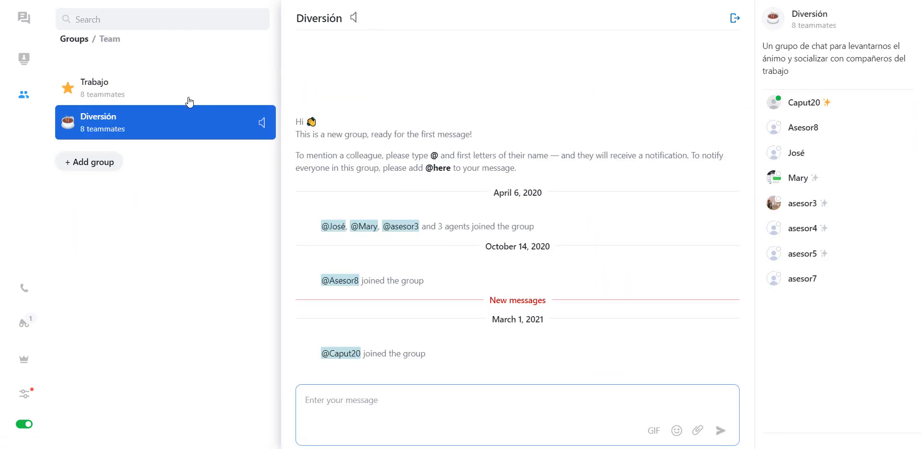
pyautogui.click(129, 93)
pyautogui.click(138, 123)
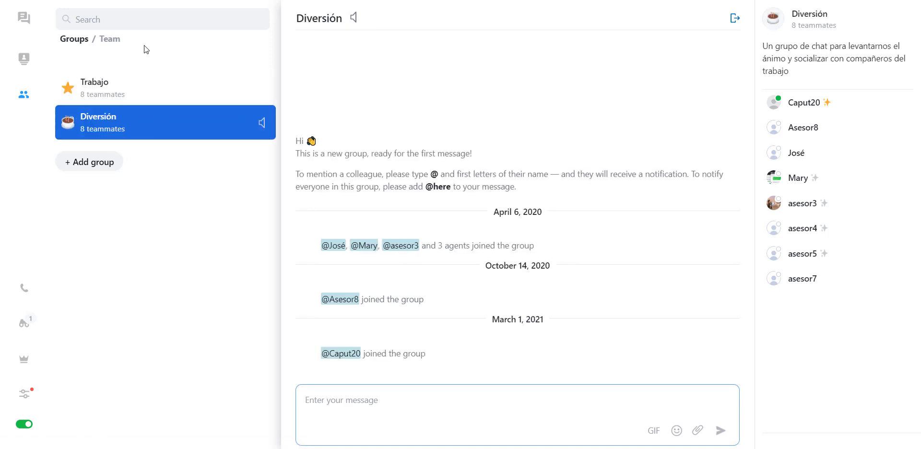
pyautogui.click(117, 40)
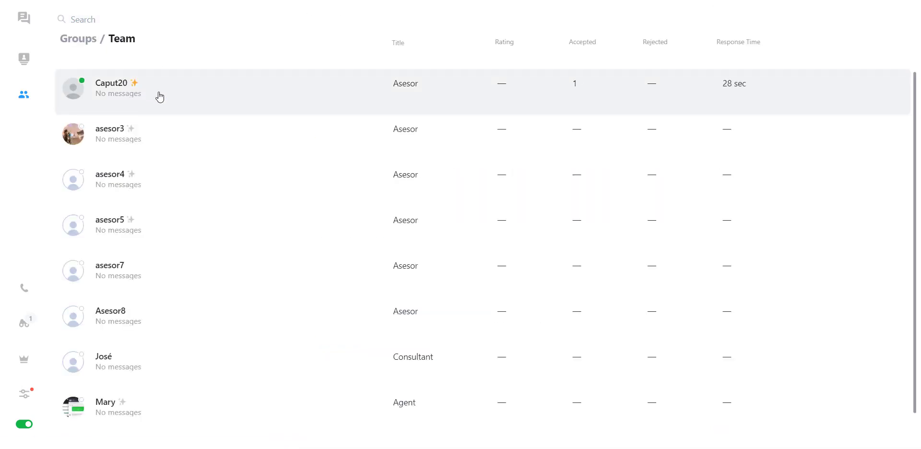
pyautogui.click(274, 147)
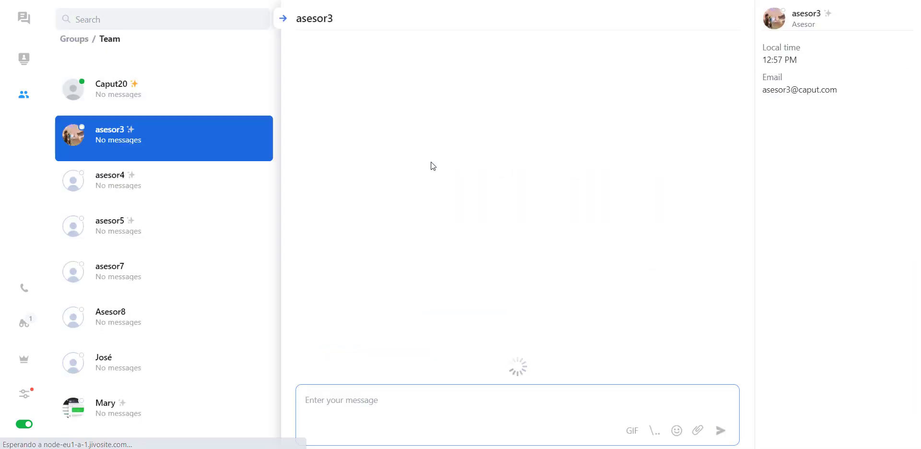
# Open the phone dialer and switch its country code from Venezuela to the Bahamas (+1242).
pyautogui.write('HEy')
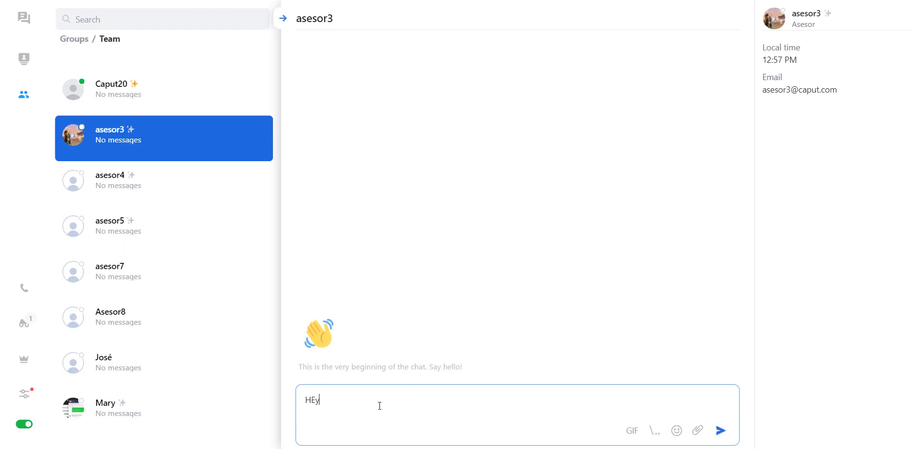
pyautogui.click(24, 288)
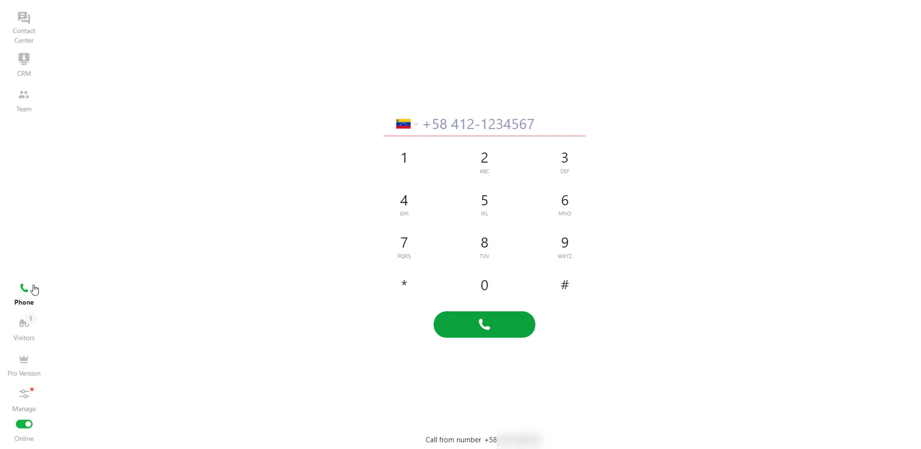
pyautogui.click(411, 127)
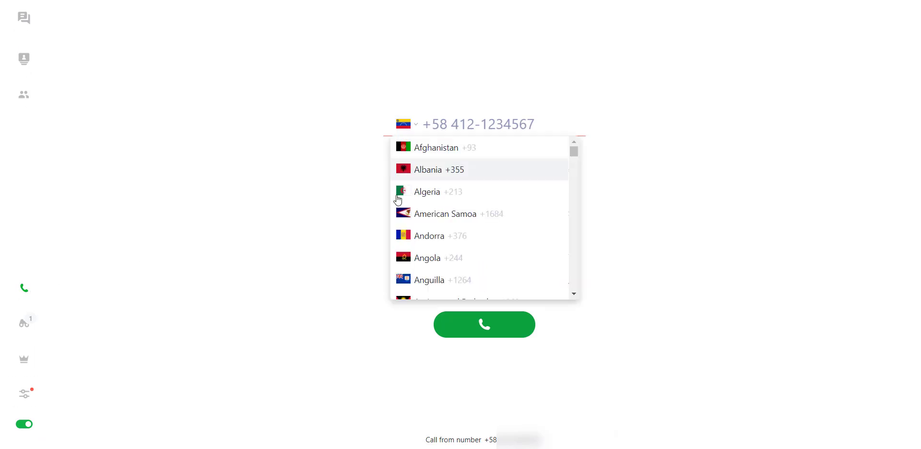
pyautogui.scroll(-5, 443, 230)
pyautogui.click(443, 219)
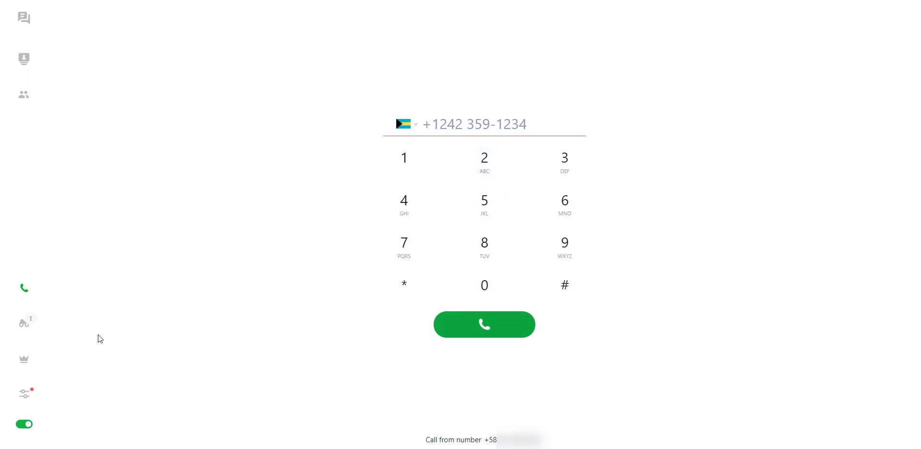
# Show the Visitors list and read the column tooltips for the single Hello World! visitor.
pyautogui.click(26, 325)
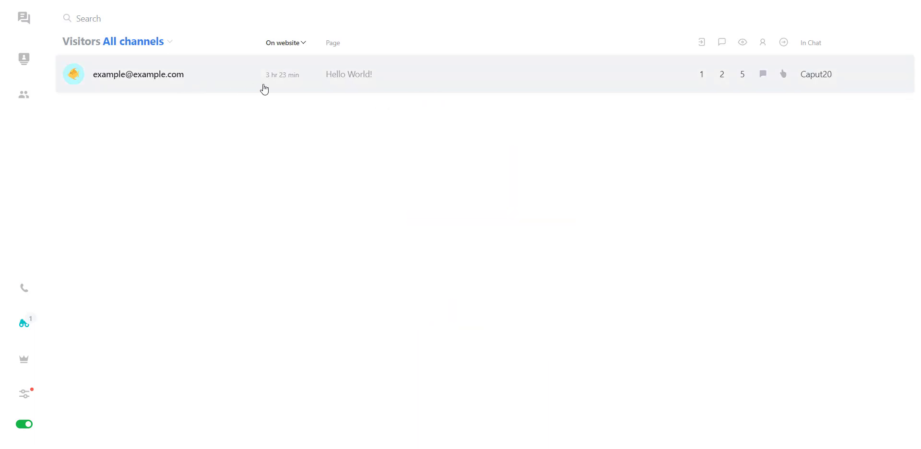
pyautogui.moveTo(418, 84)
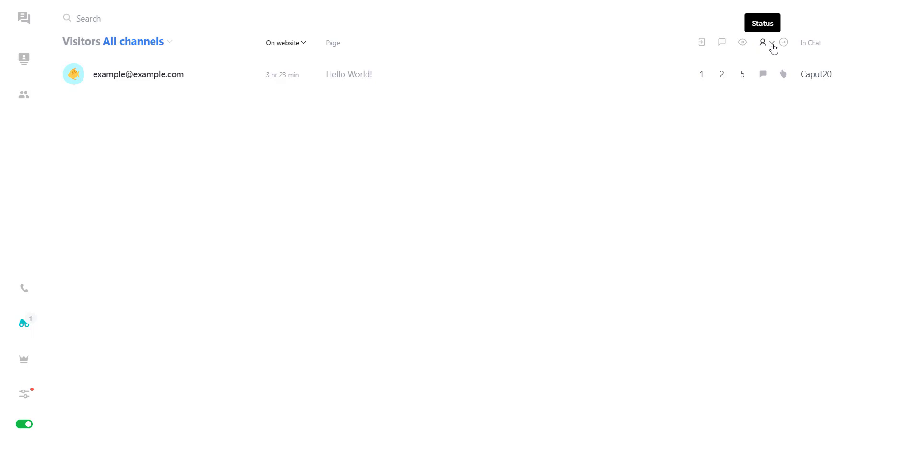
pyautogui.moveTo(788, 78)
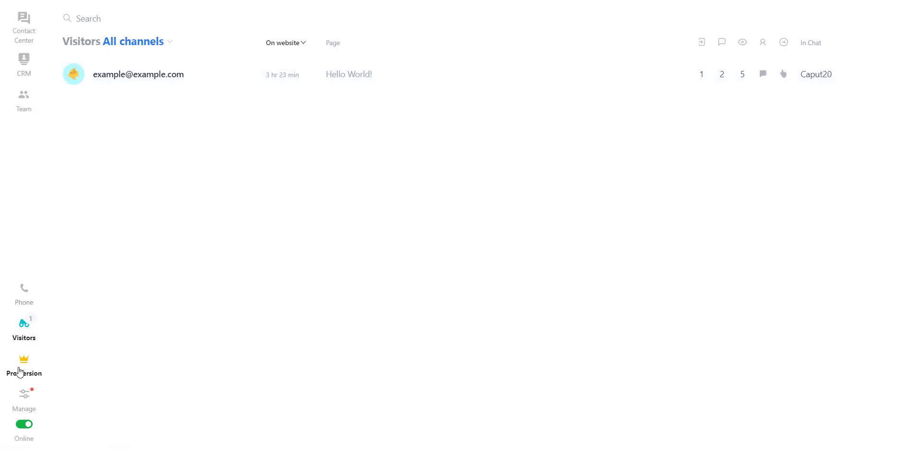
pyautogui.click(27, 410)
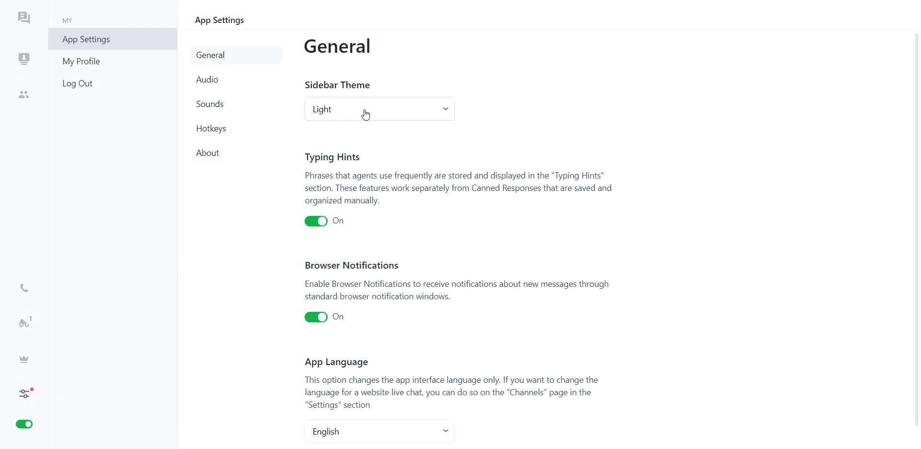
pyautogui.click(424, 113)
pyautogui.click(385, 159)
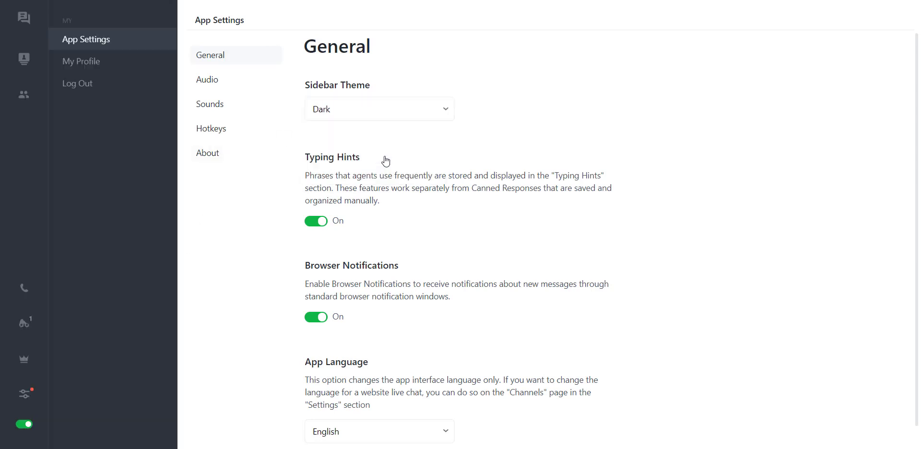
pyautogui.click(405, 114)
pyautogui.click(389, 137)
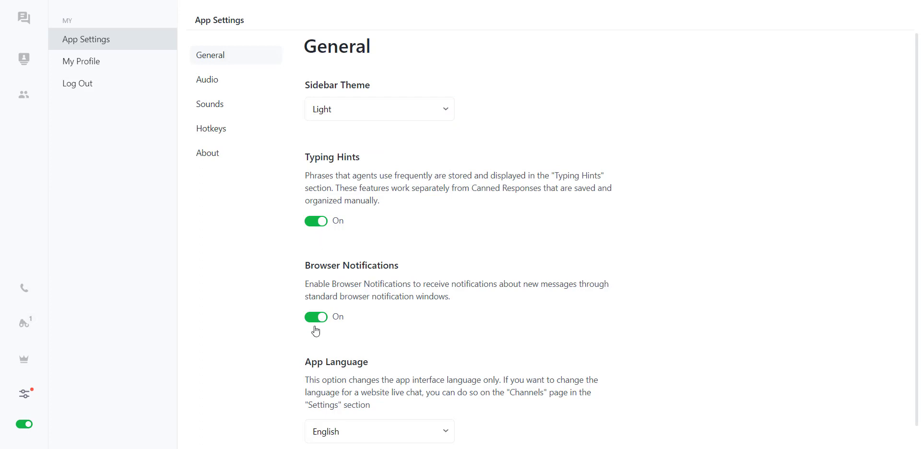
pyautogui.scroll(-1, 321, 315)
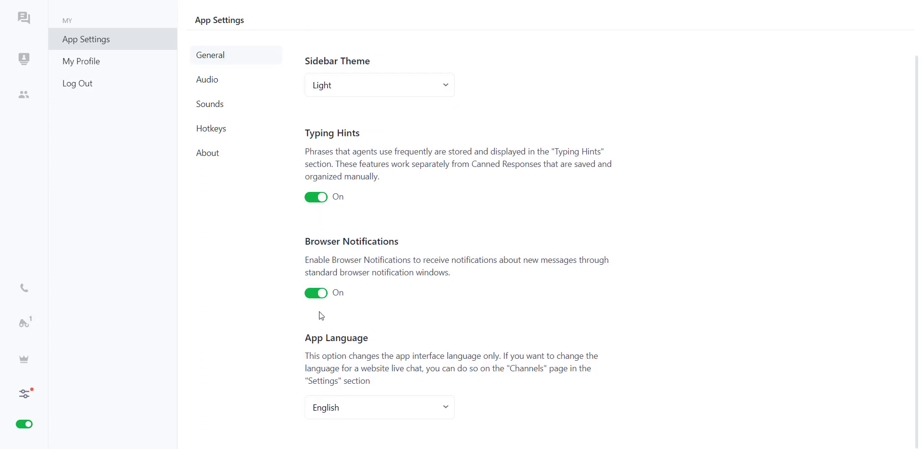
pyautogui.click(387, 411)
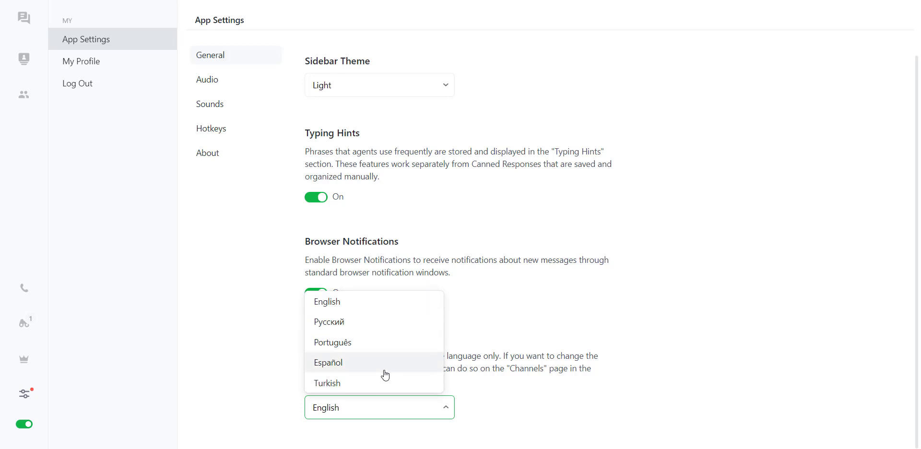
pyautogui.click(258, 316)
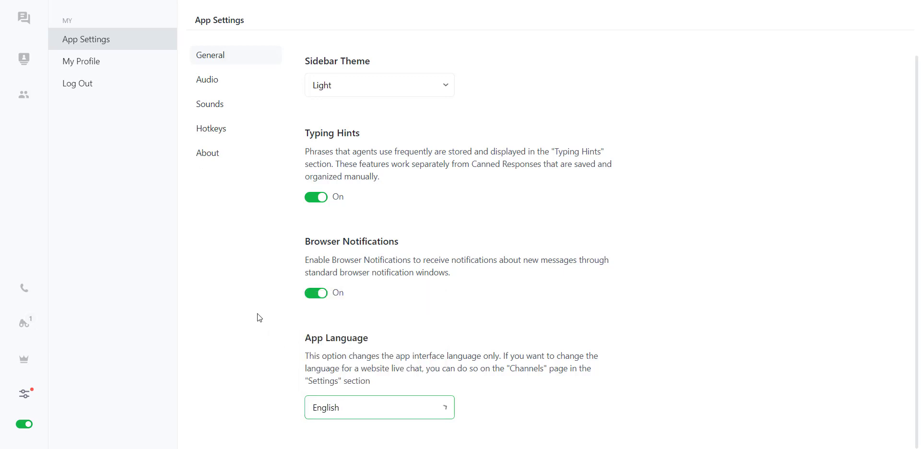
# Review the Audio and Sounds settings, toggling sound notifications off and back on.
pyautogui.click(241, 85)
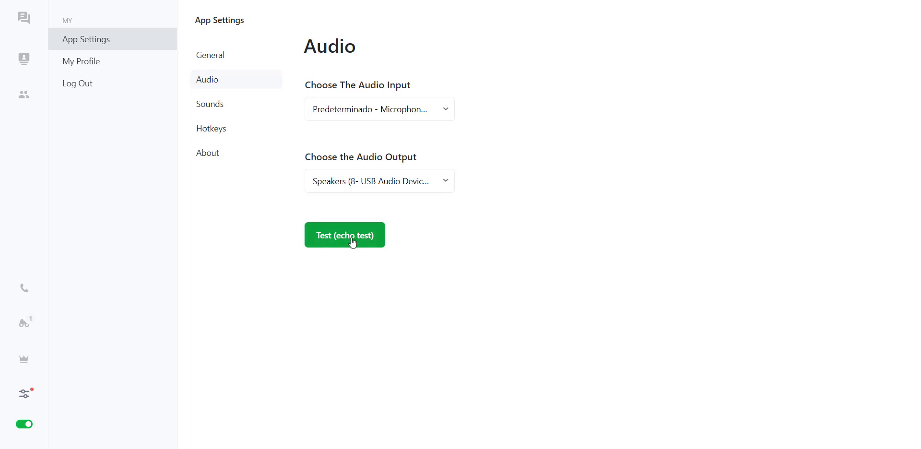
pyautogui.click(224, 111)
pyautogui.scroll(-4, 437, 144)
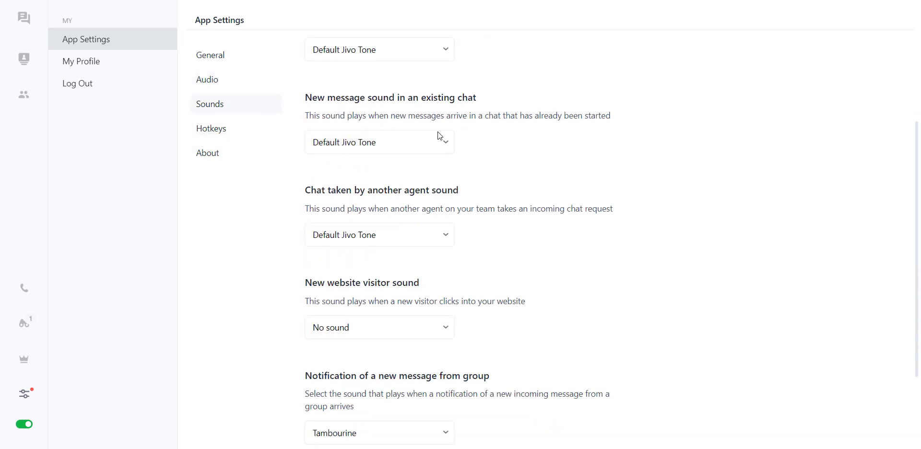
pyautogui.scroll(5, 384, 410)
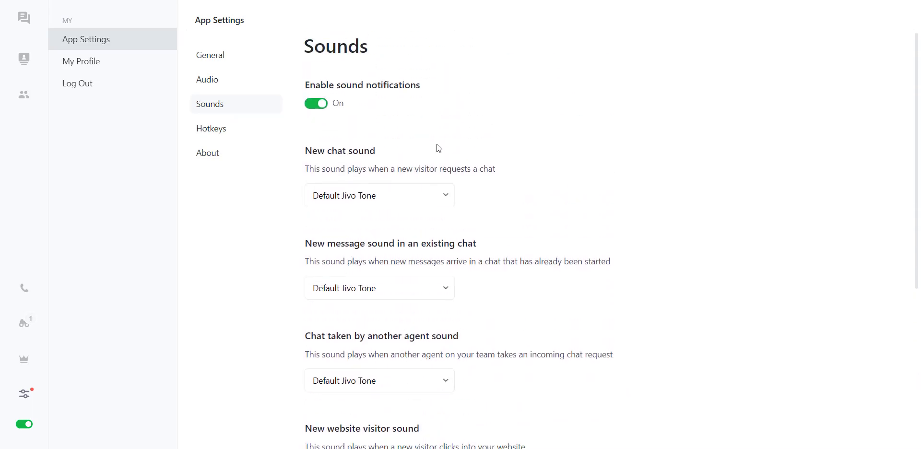
pyautogui.scroll(2, 427, 126)
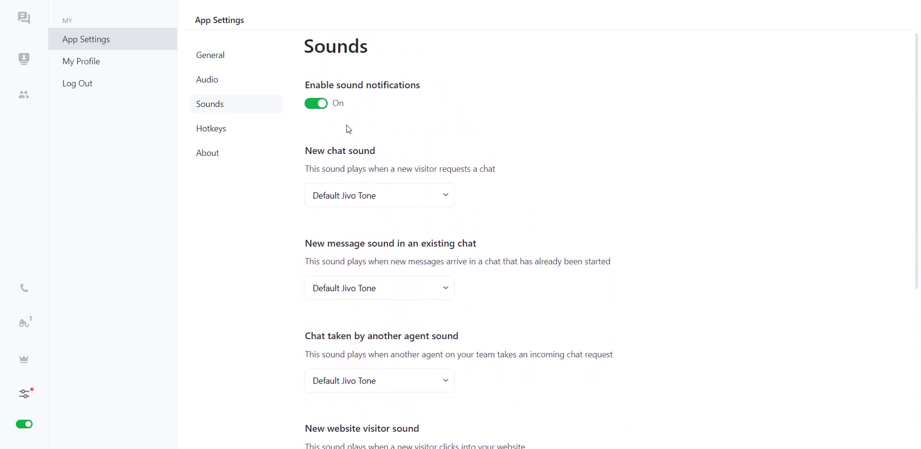
pyautogui.click(318, 106)
pyautogui.click(319, 106)
# Review the Hotkeys page and select the Accept Chat shortcut ctrl+r.
pyautogui.click(241, 138)
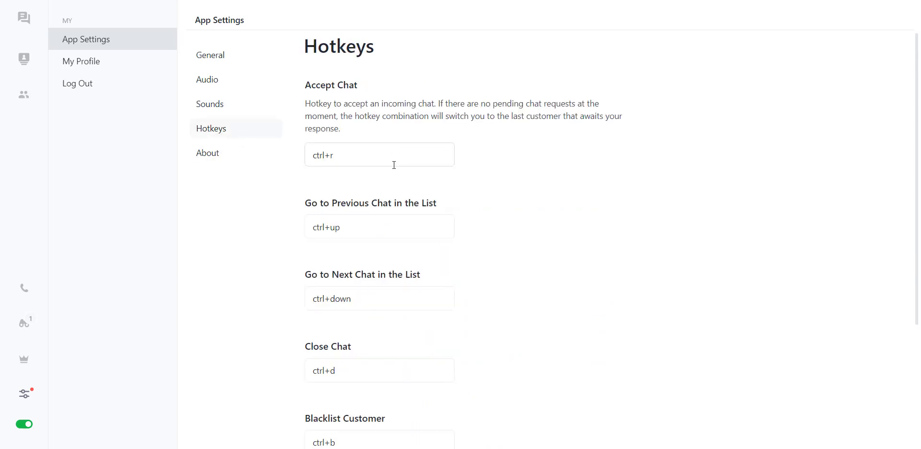
pyautogui.scroll(-4, 402, 307)
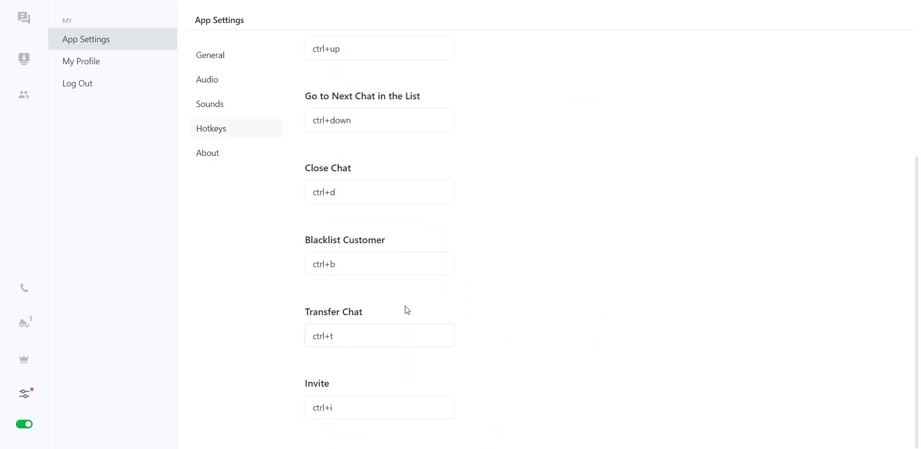
pyautogui.scroll(4, 403, 306)
pyautogui.moveTo(336, 153); pyautogui.dragTo(305, 150)
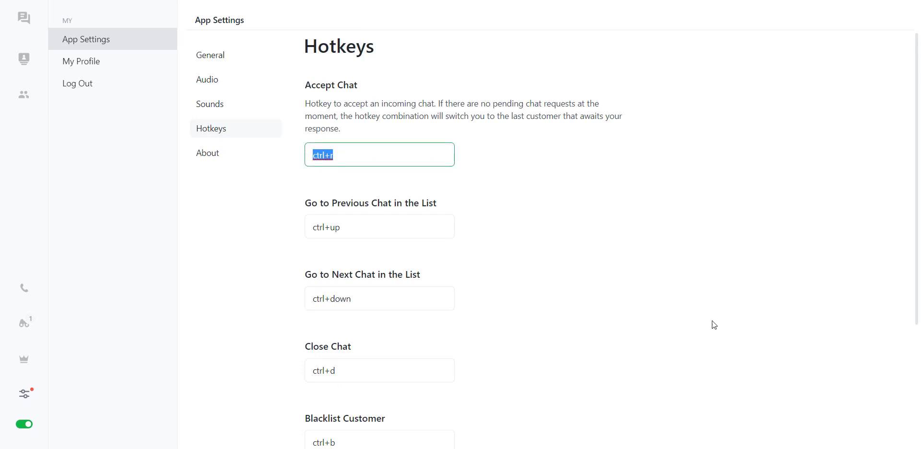
# Check the About page's platform and version 1.7.5.17 details, then go to My Profile.
pyautogui.click(216, 154)
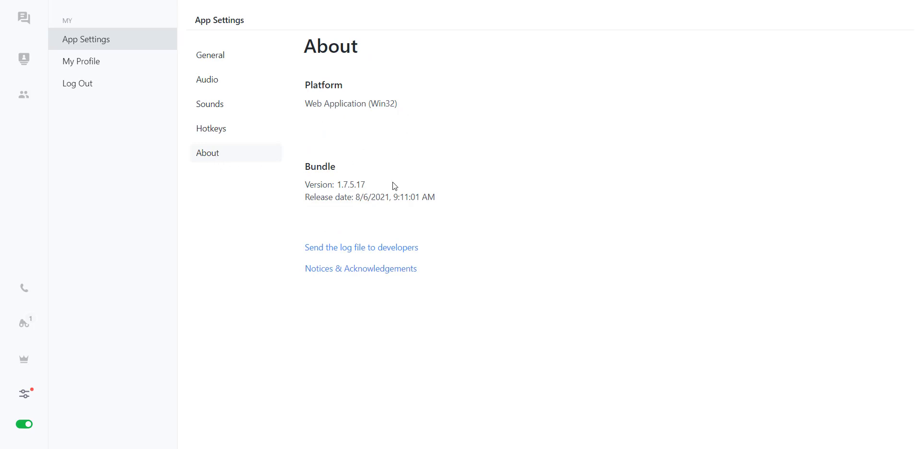
pyautogui.moveTo(440, 201); pyautogui.dragTo(290, 186)
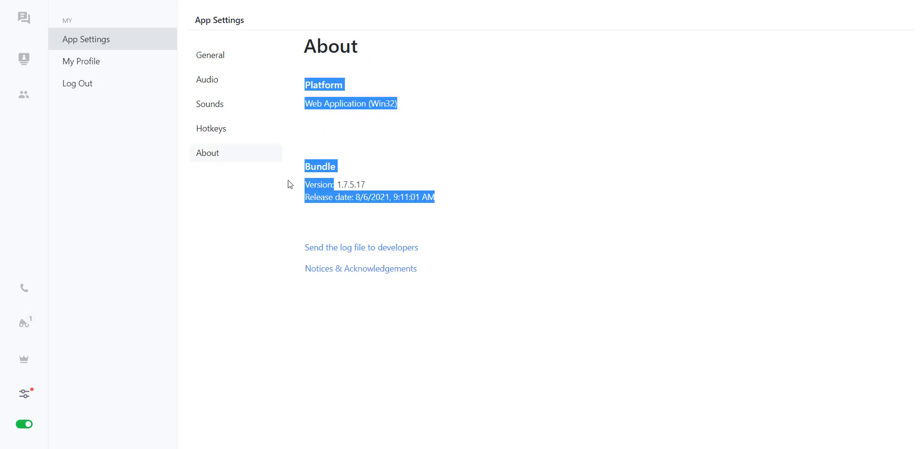
pyautogui.click(509, 202)
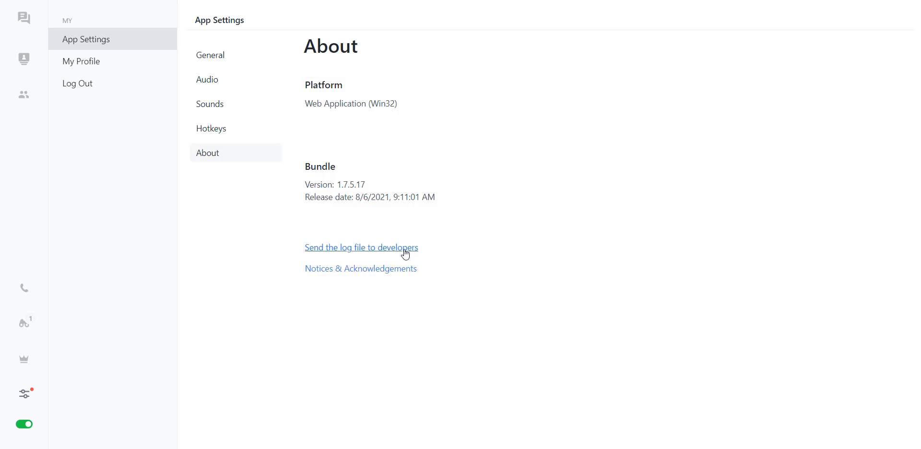
pyautogui.click(119, 67)
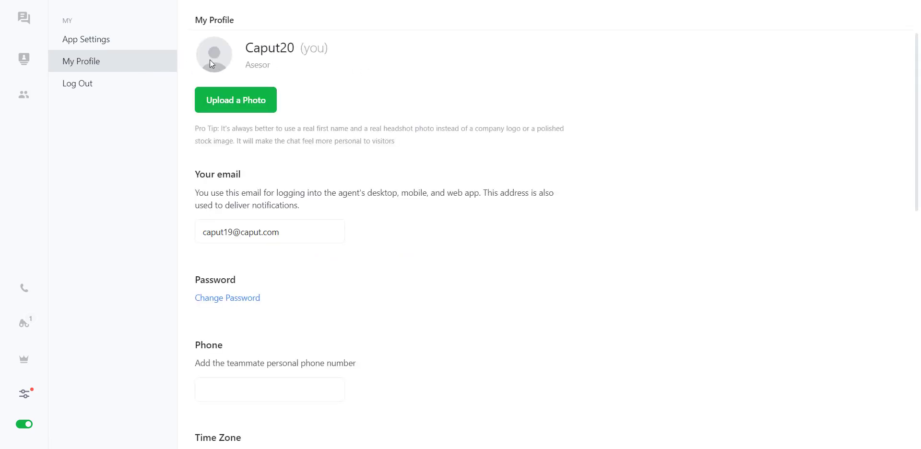
# Change the profile title from Asesor to Agent and save it.
pyautogui.click(279, 68)
pyautogui.click(283, 66)
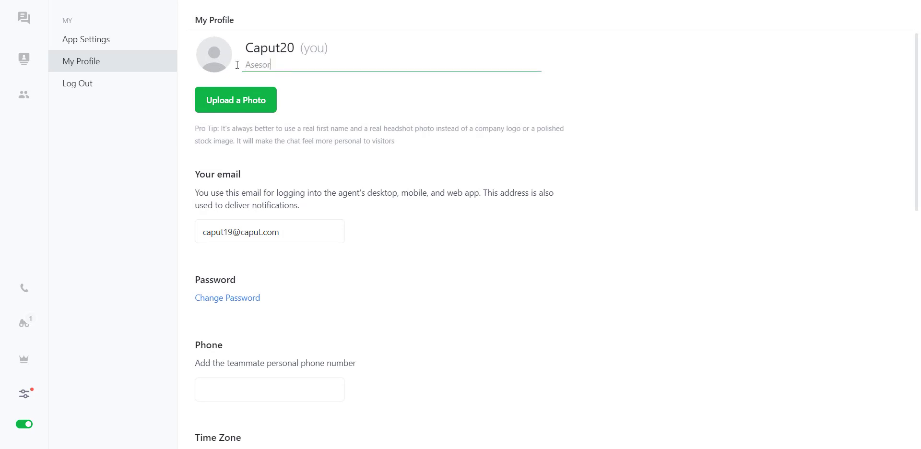
pyautogui.hotkey('ctrl', 'a')
pyautogui.write('Agen')
pyautogui.click(383, 39)
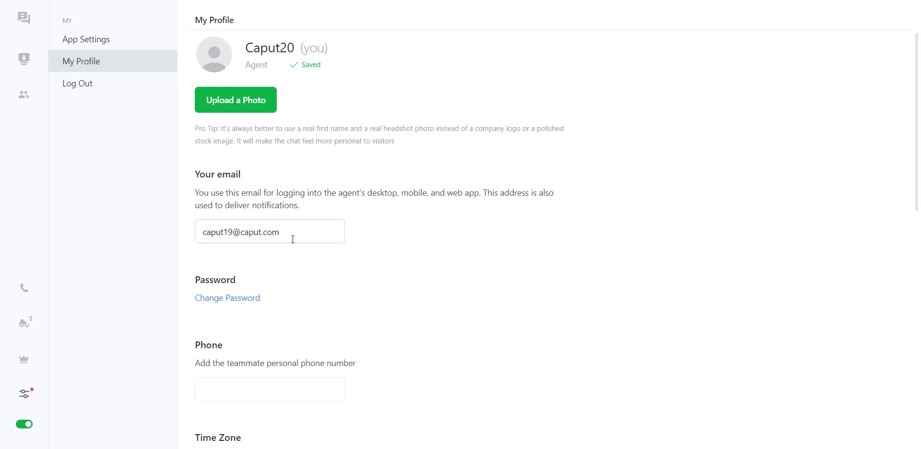
# Look through the time zone list and leave Business Hours switched off.
pyautogui.scroll(-1, 535, 225)
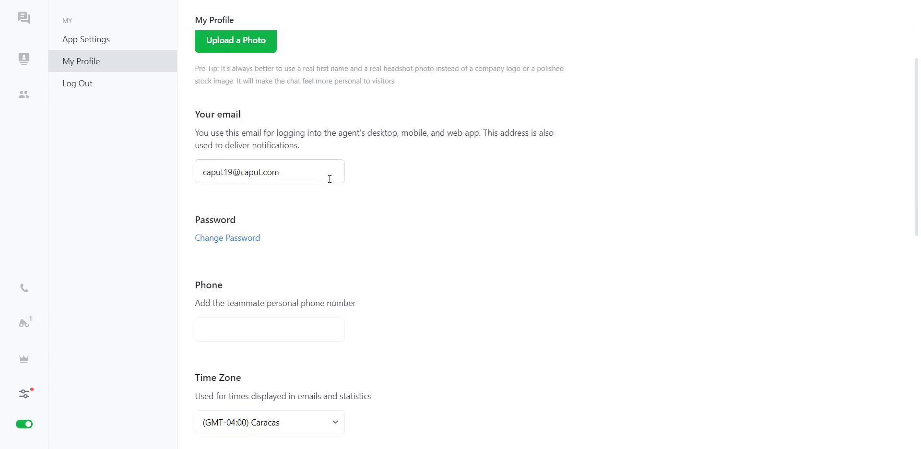
pyautogui.scroll(-2, 290, 335)
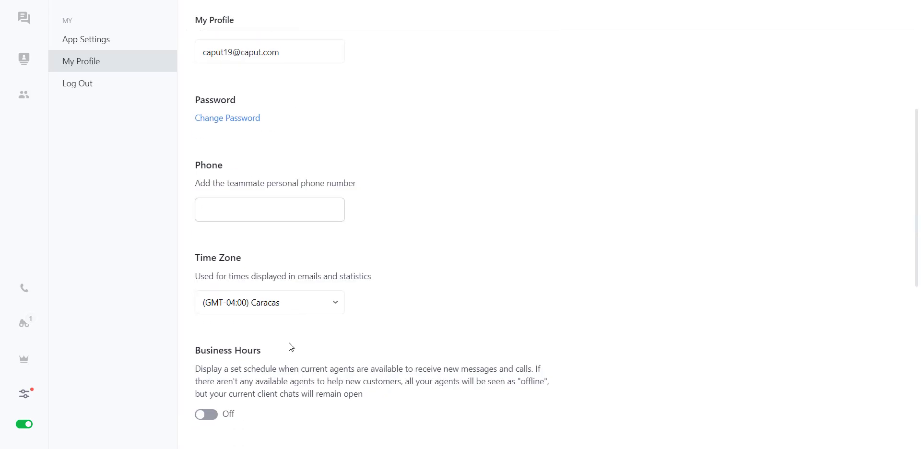
pyautogui.click(304, 307)
pyautogui.scroll(-2, 362, 326)
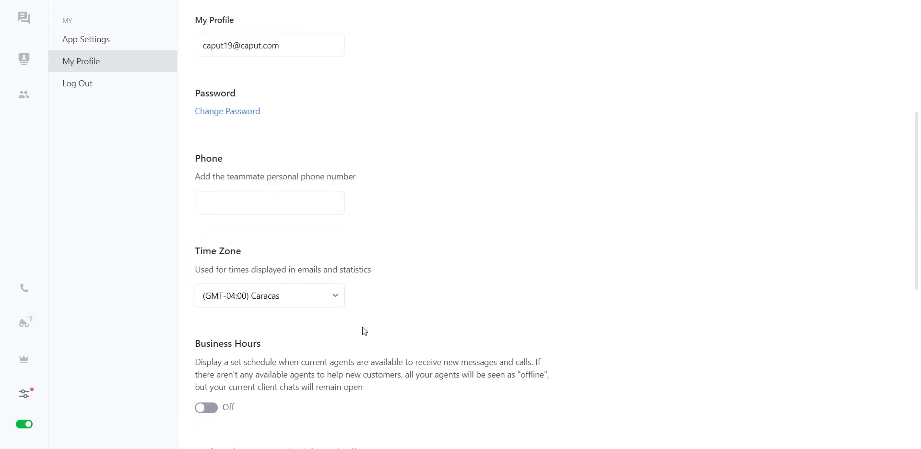
pyautogui.click(210, 301)
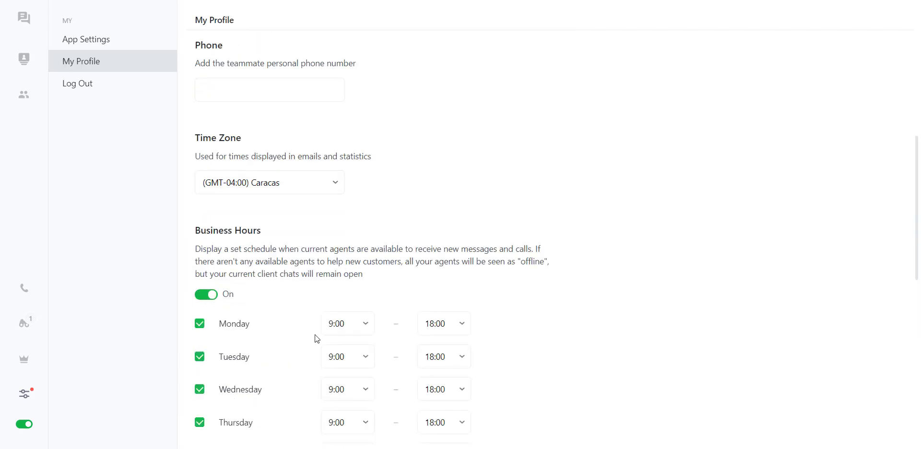
pyautogui.scroll(-2, 315, 335)
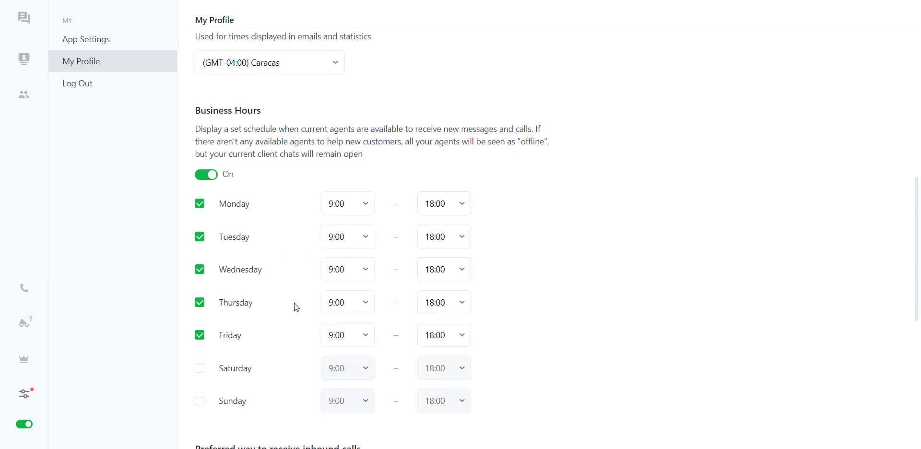
pyautogui.click(211, 175)
pyautogui.scroll(-1, 335, 210)
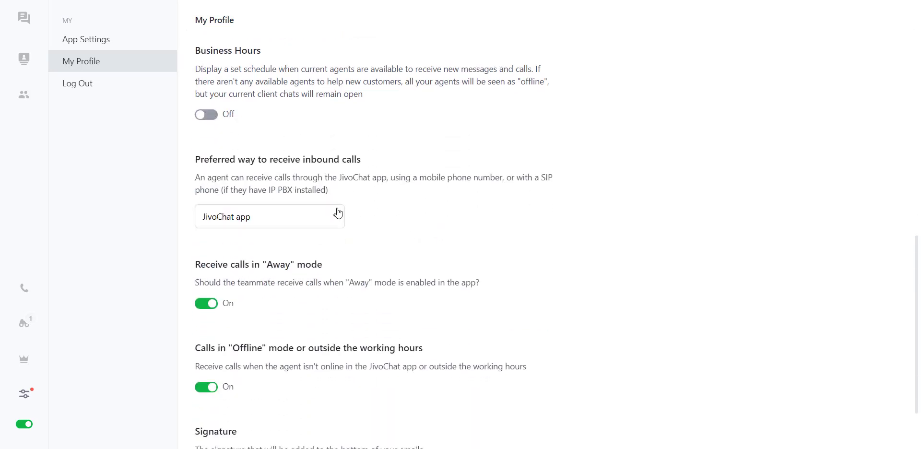
# Keep inbound calls via the JivoChat app and begin editing the email signature.
pyautogui.click(314, 222)
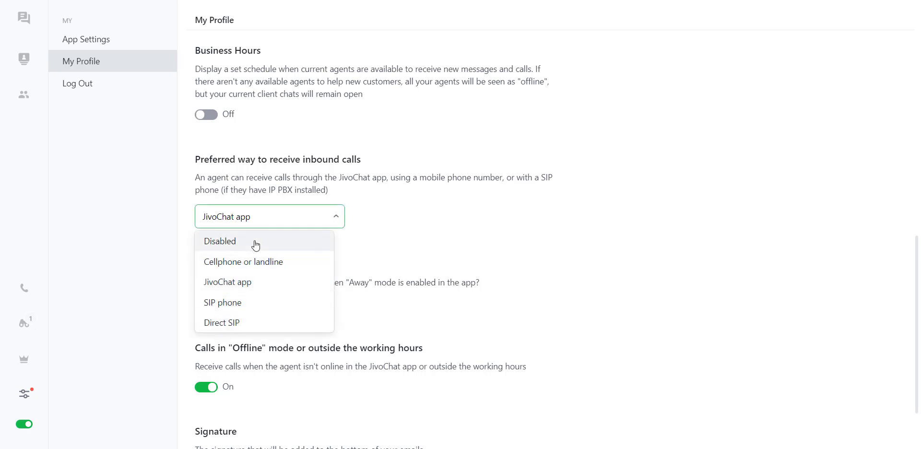
pyautogui.click(458, 212)
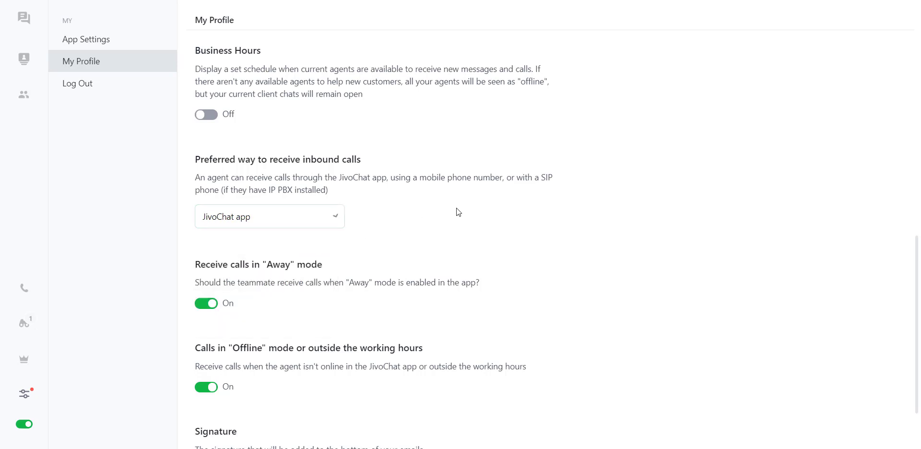
pyautogui.scroll(-2, 426, 271)
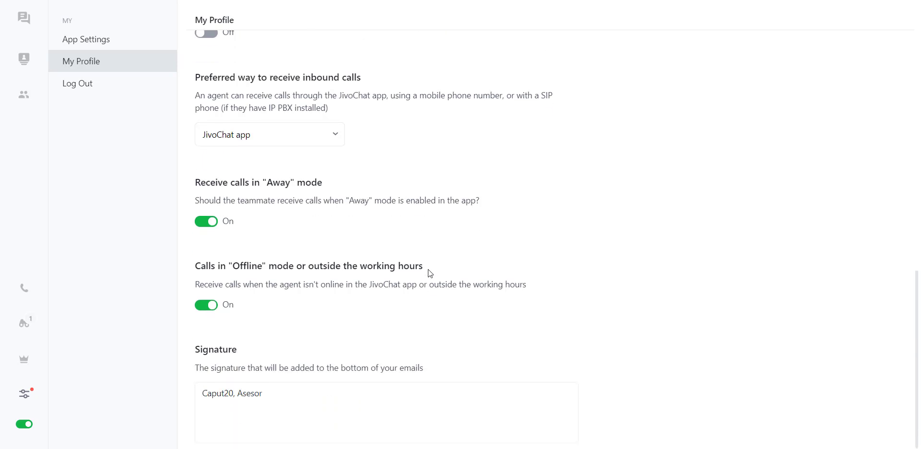
pyautogui.click(281, 395)
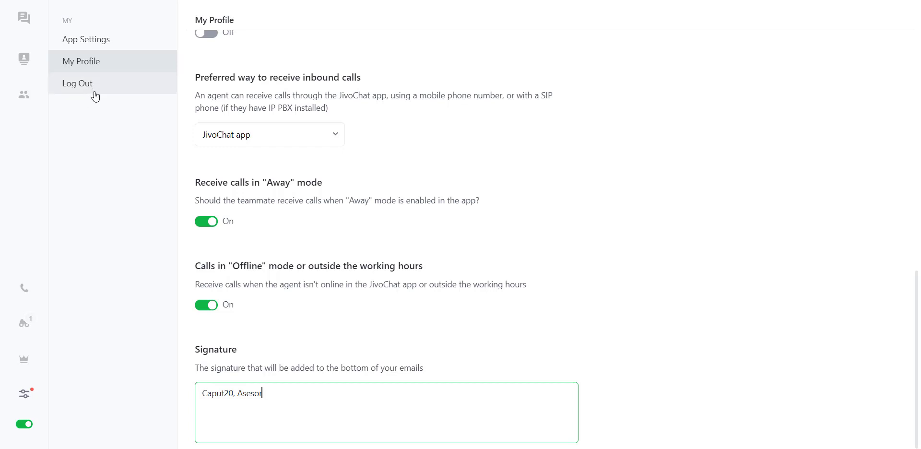
pyautogui.click(25, 426)
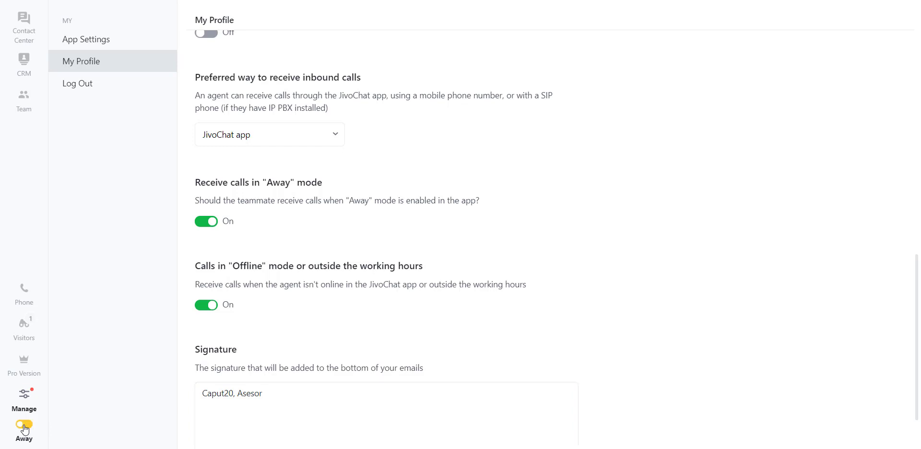
pyautogui.click(25, 425)
pyautogui.click(25, 426)
pyautogui.click(24, 426)
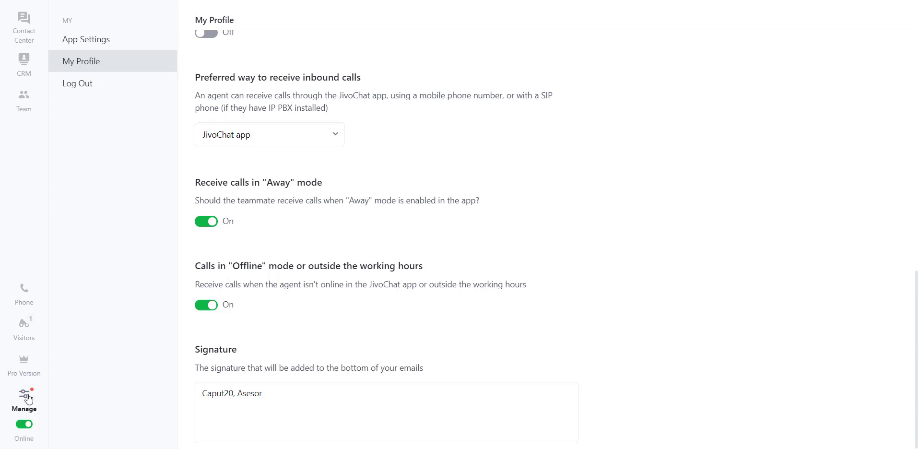